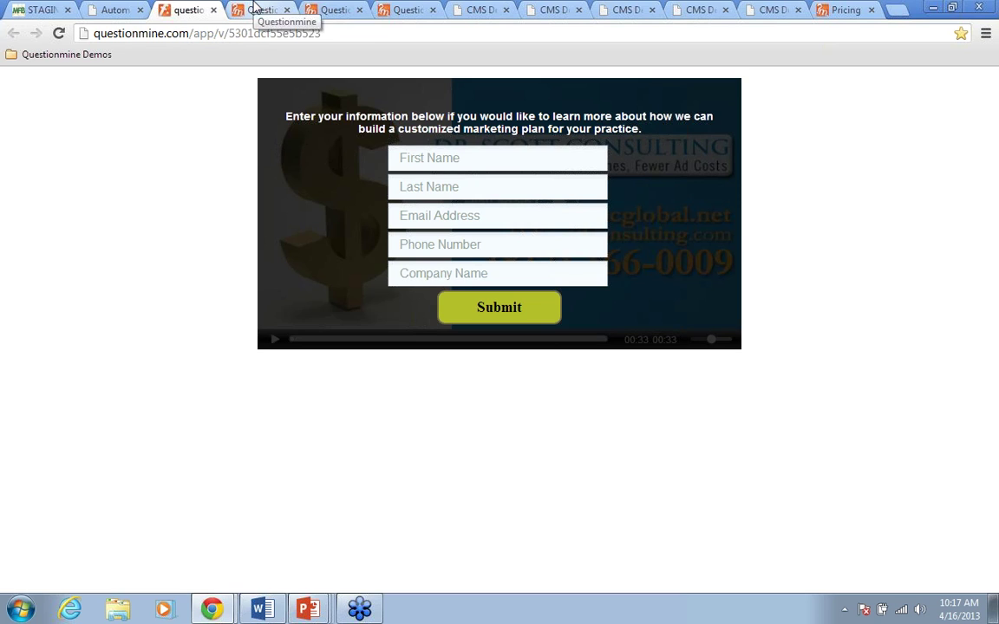
Step: Show the Create Projects page listing Video Survey, Poll, Quiz and the other project types
click(257, 10)
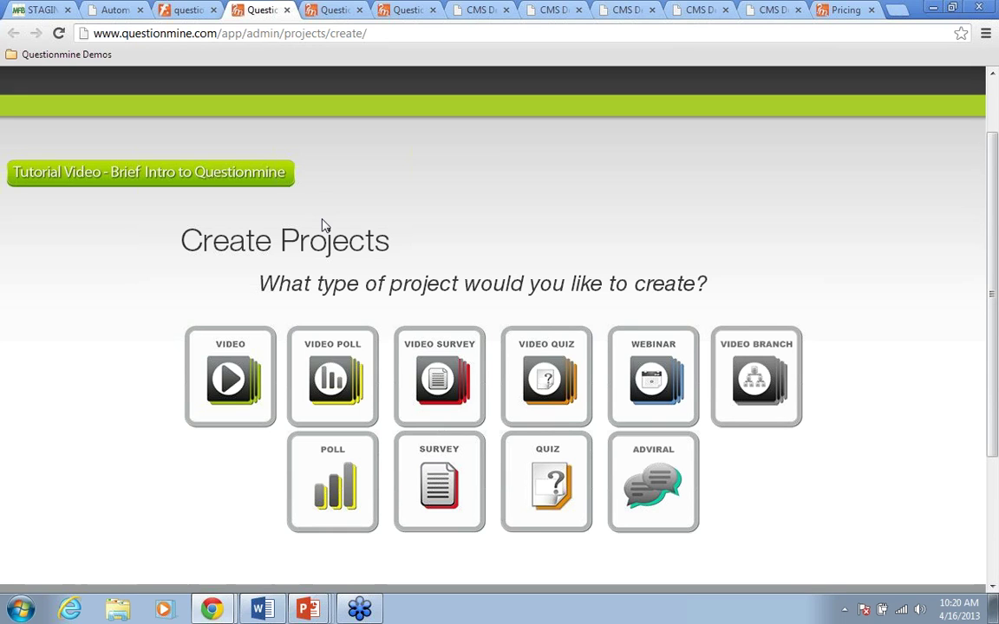
Step: Bring up the Video Upload dialog in the Dr Scott Consulting Demo survey editor, dismissing the mobile notice
click(337, 13)
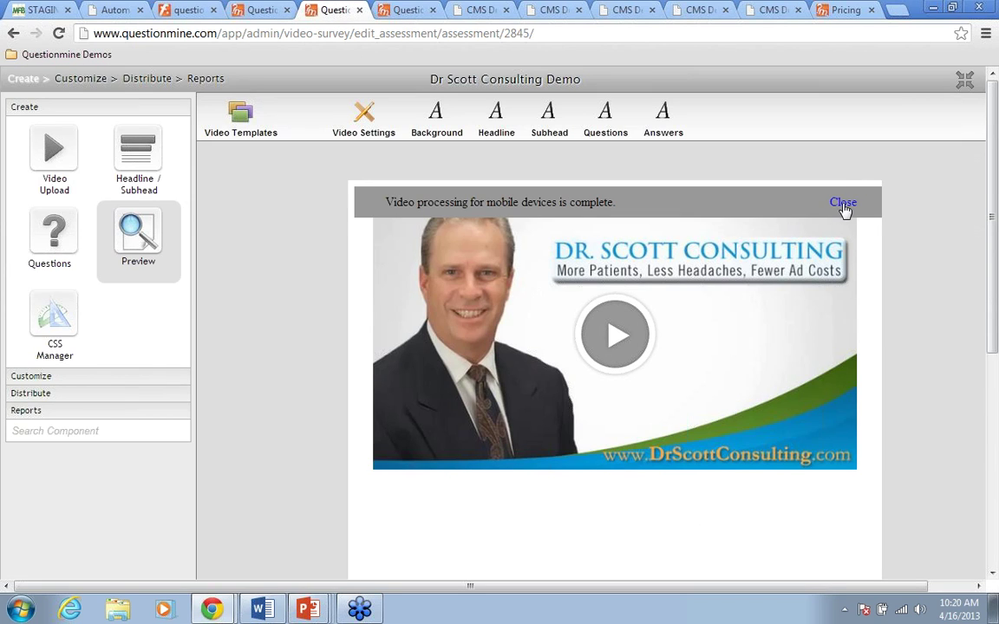
click(842, 203)
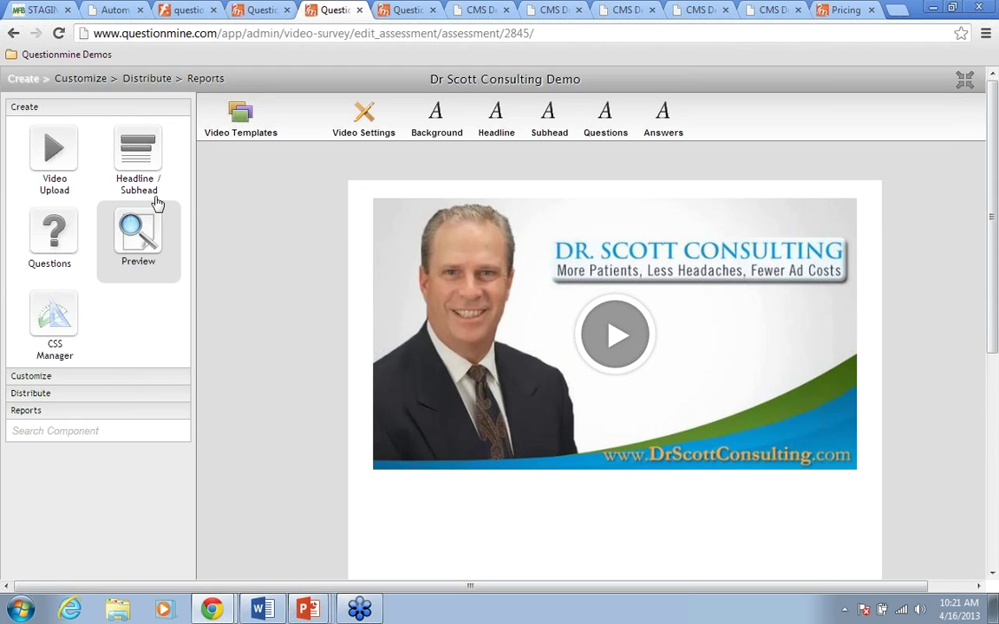
click(54, 158)
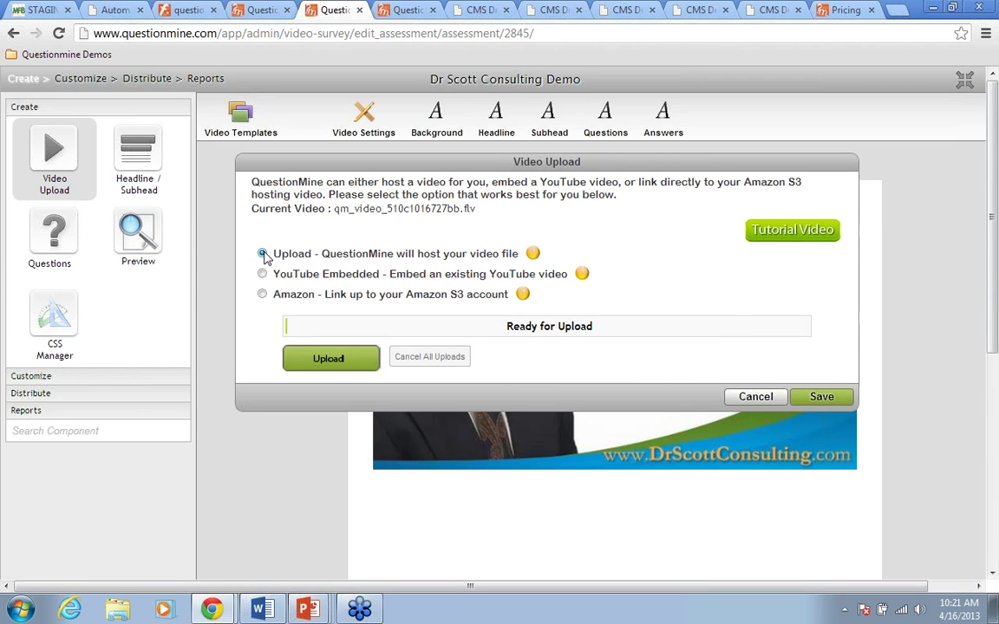
Step: Preview the Amazon S3 linking option, then cancel the Video Upload dialog without saving
click(262, 294)
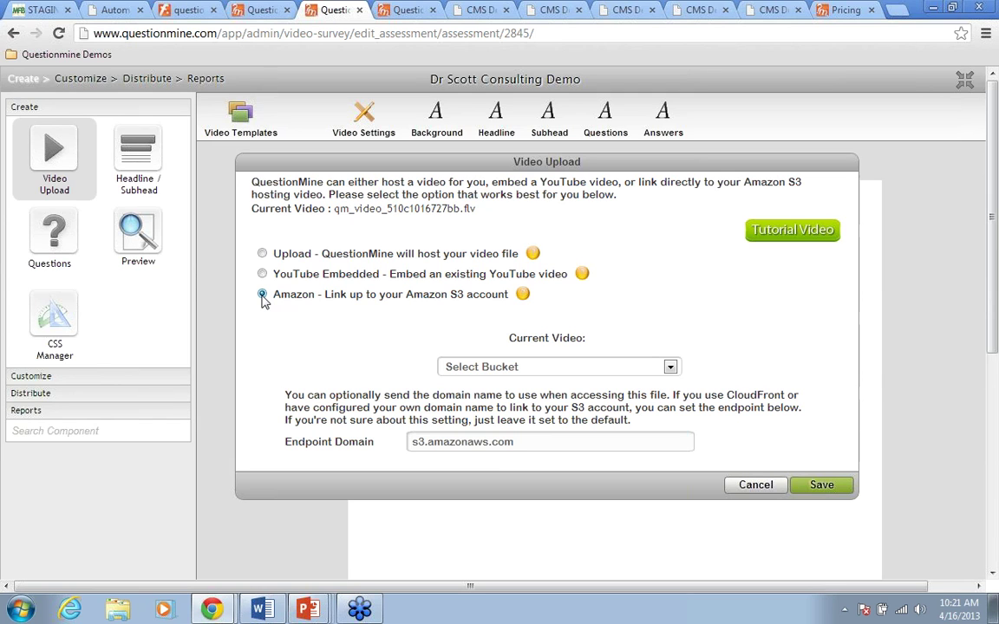
click(755, 485)
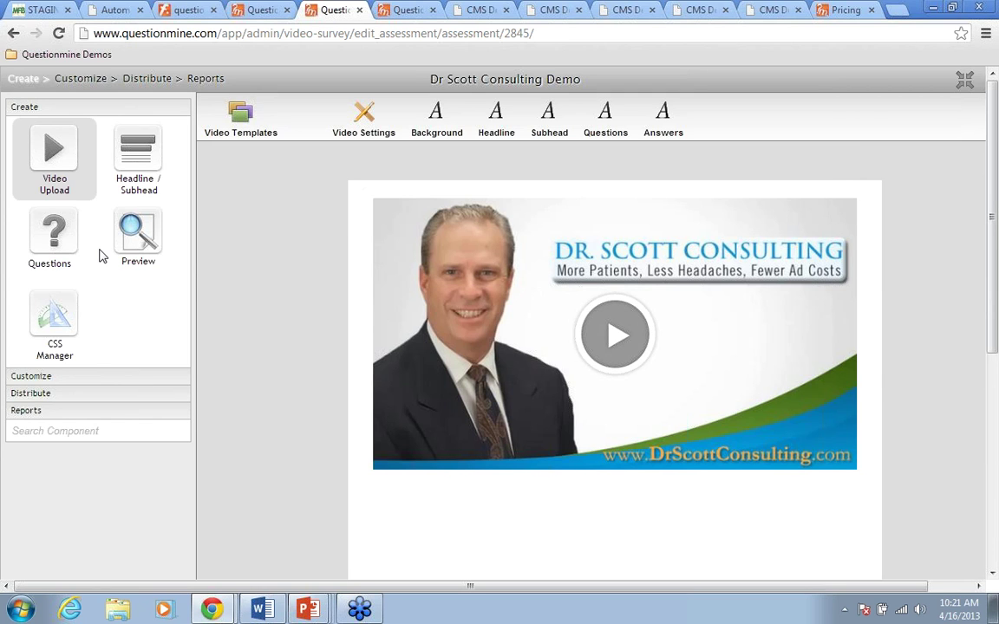
Step: Start a third survey question and browse the full Question Type list
click(53, 240)
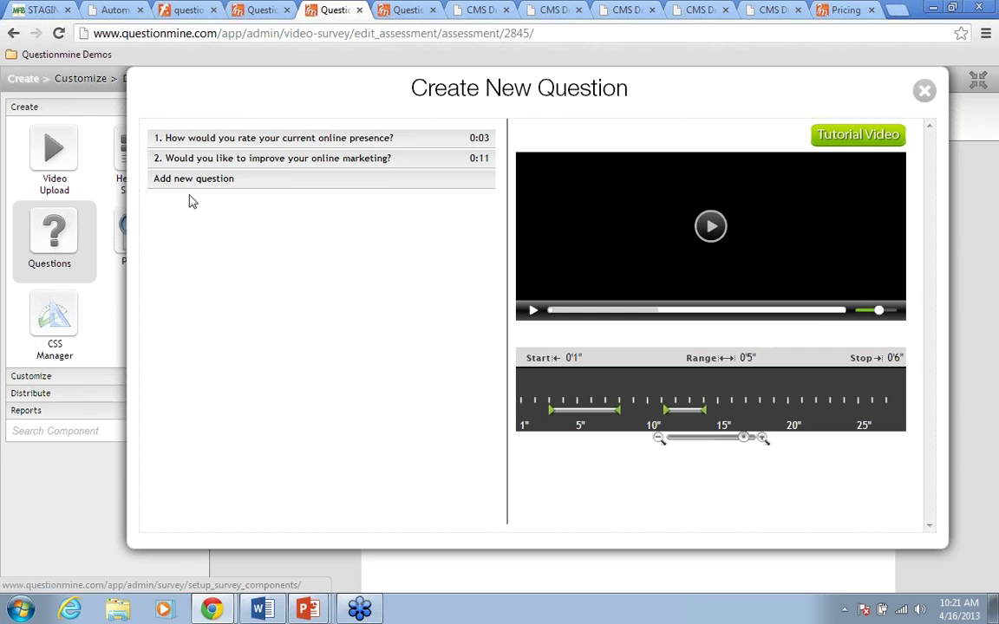
click(215, 183)
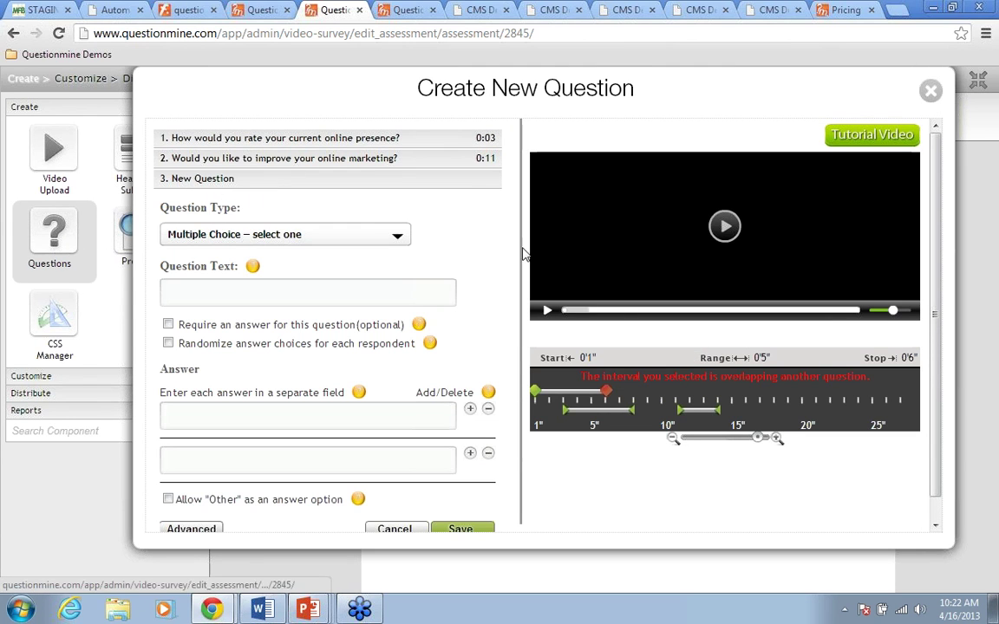
scroll(934, 264, down, 1)
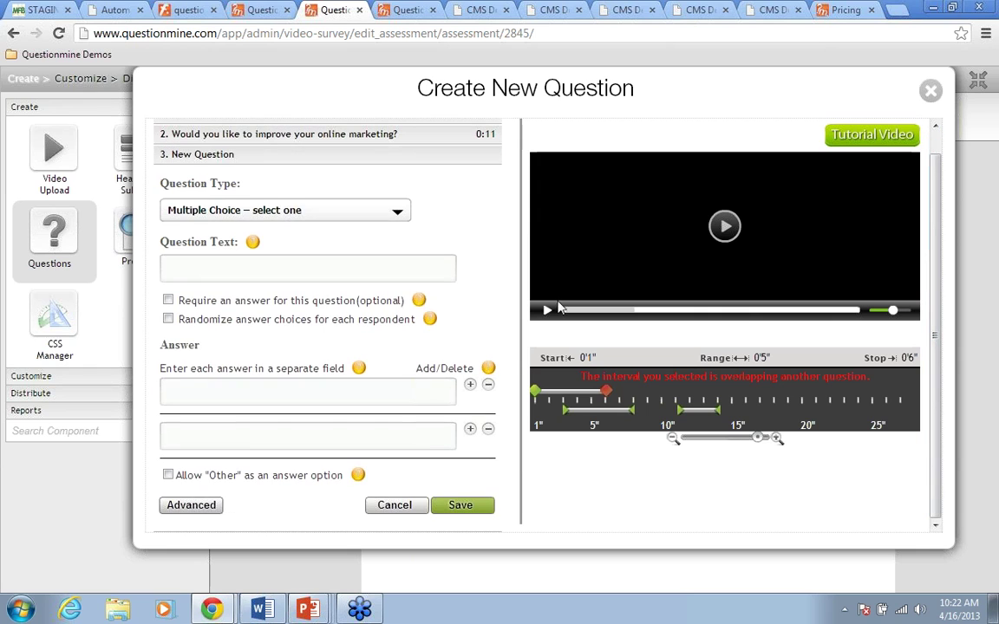
click(398, 213)
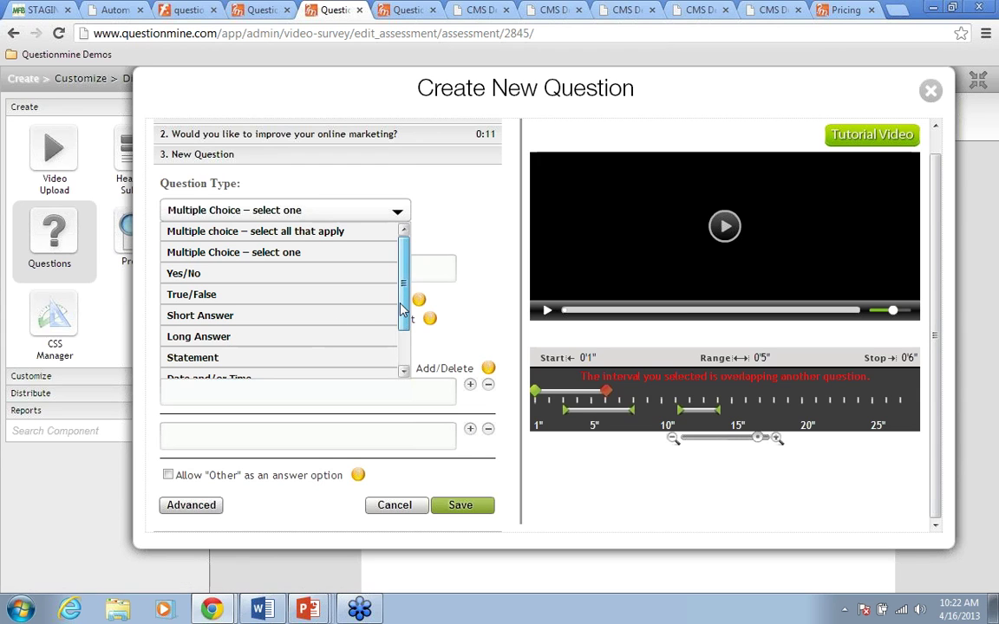
scroll(403, 286, down, 3)
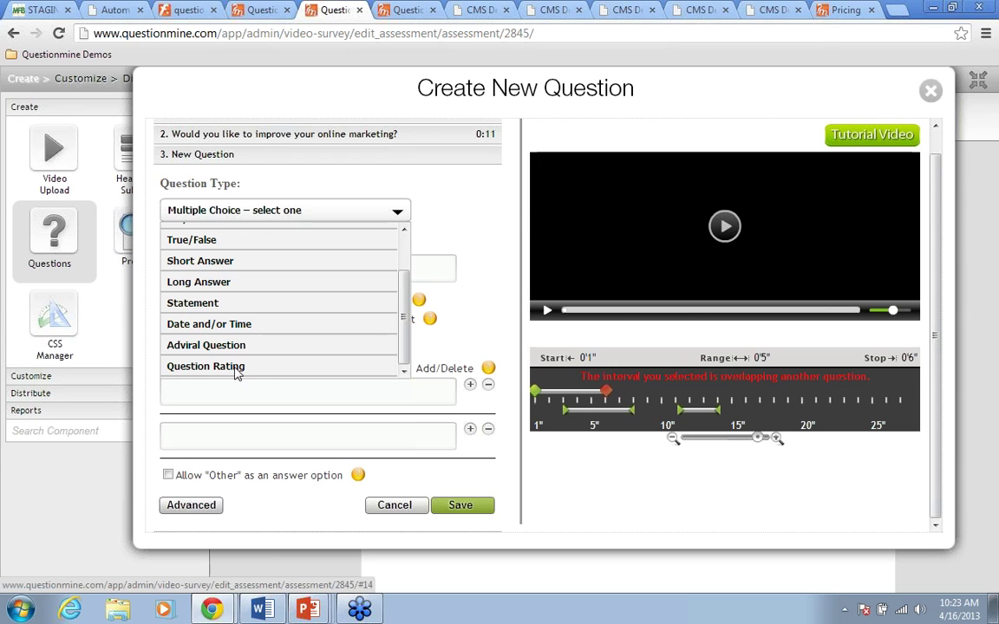
Step: Make it a 5-star Question Rating titled 'Please rate your experience', moving its end later
click(205, 366)
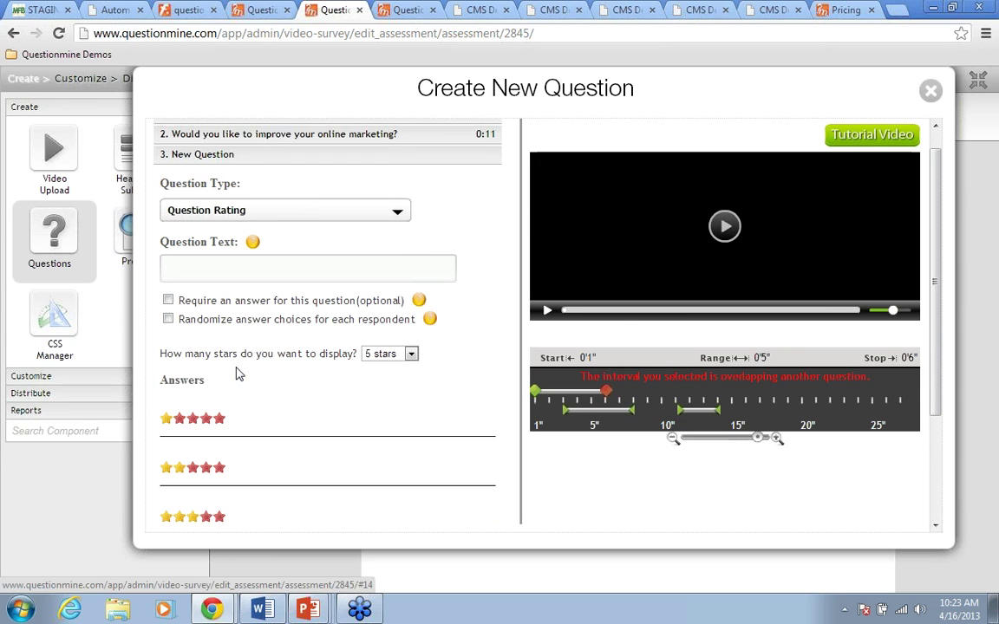
click(411, 355)
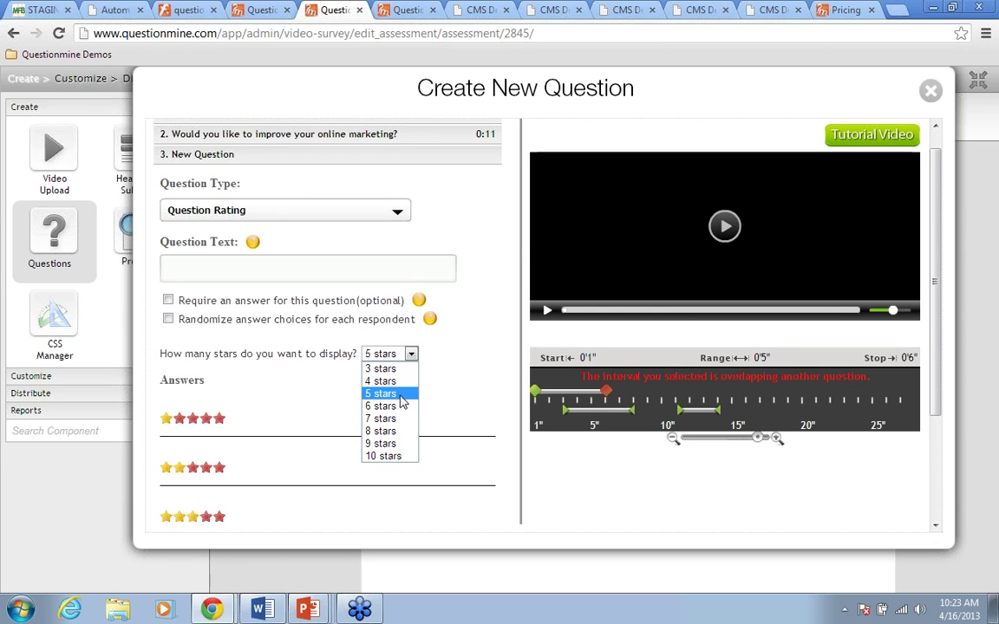
click(404, 395)
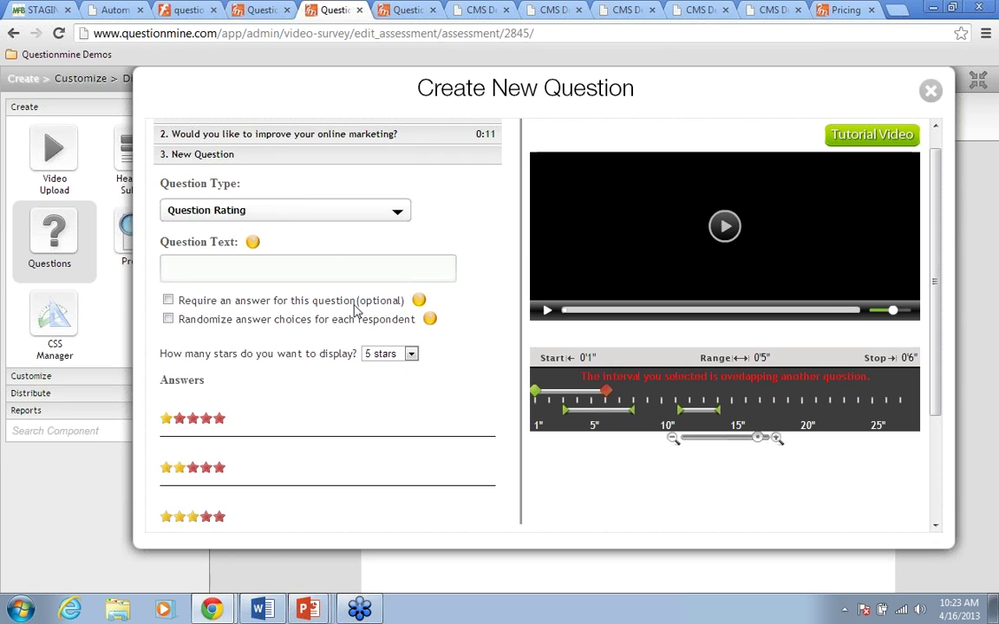
text(Please rate your experience)
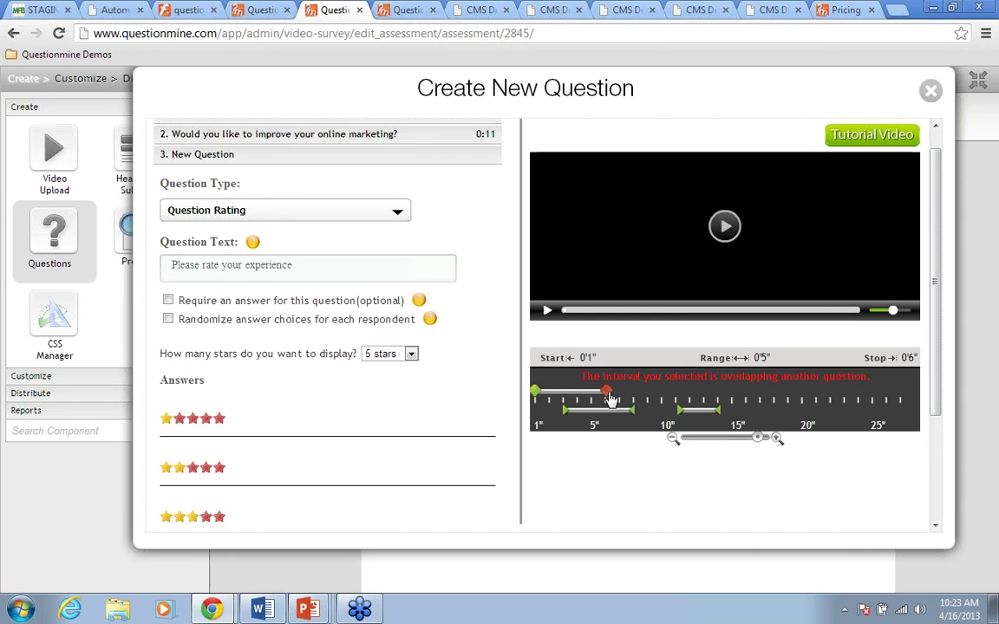
drag(605, 392, 788, 392)
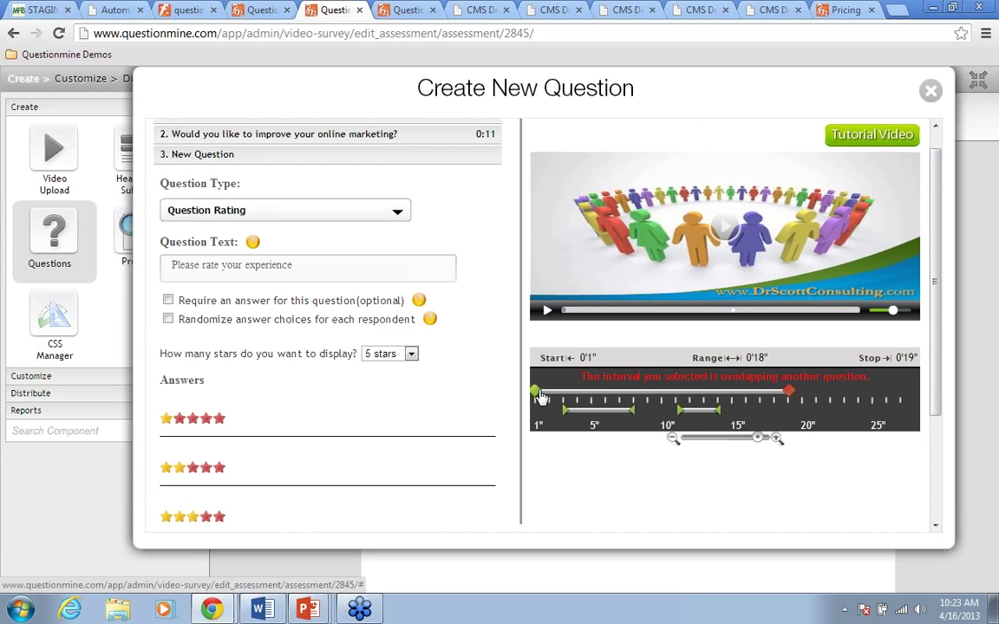
Step: Time the rating question from 0:16 to a 20-second stop and make answering it required
drag(538, 392, 753, 385)
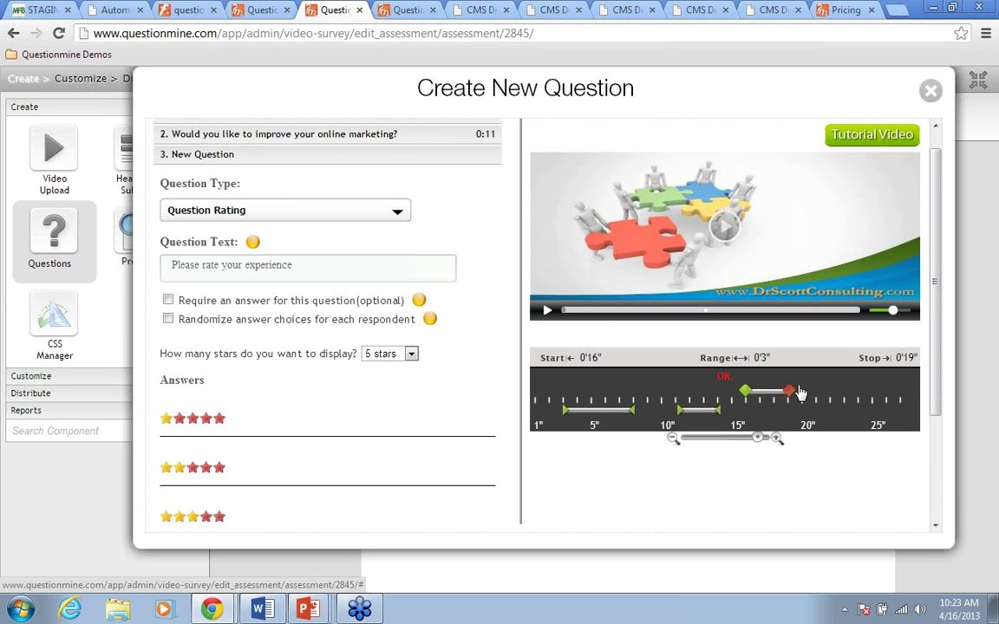
click(905, 358)
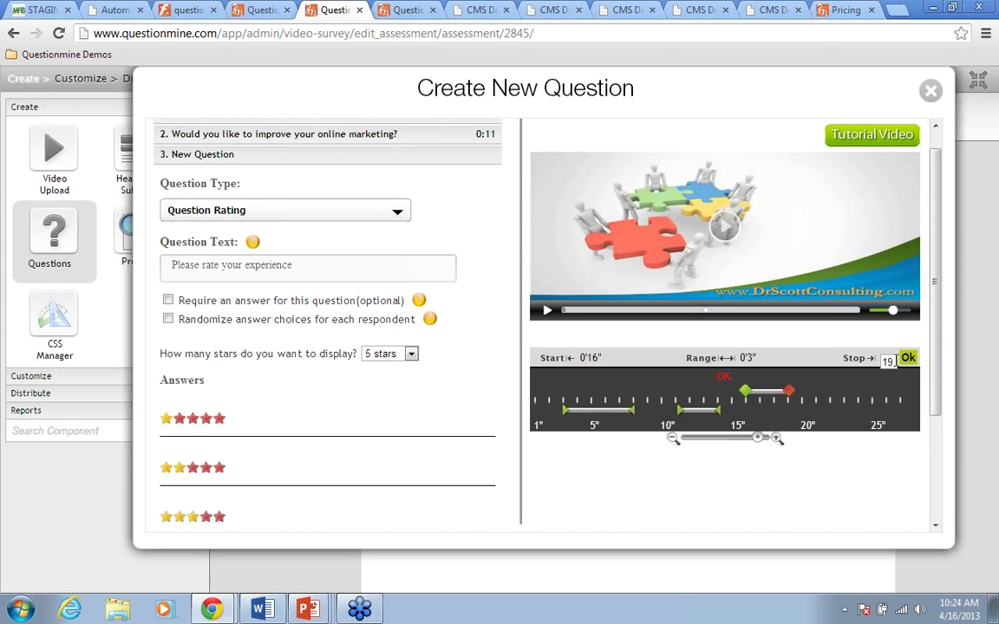
text(20)
click(906, 359)
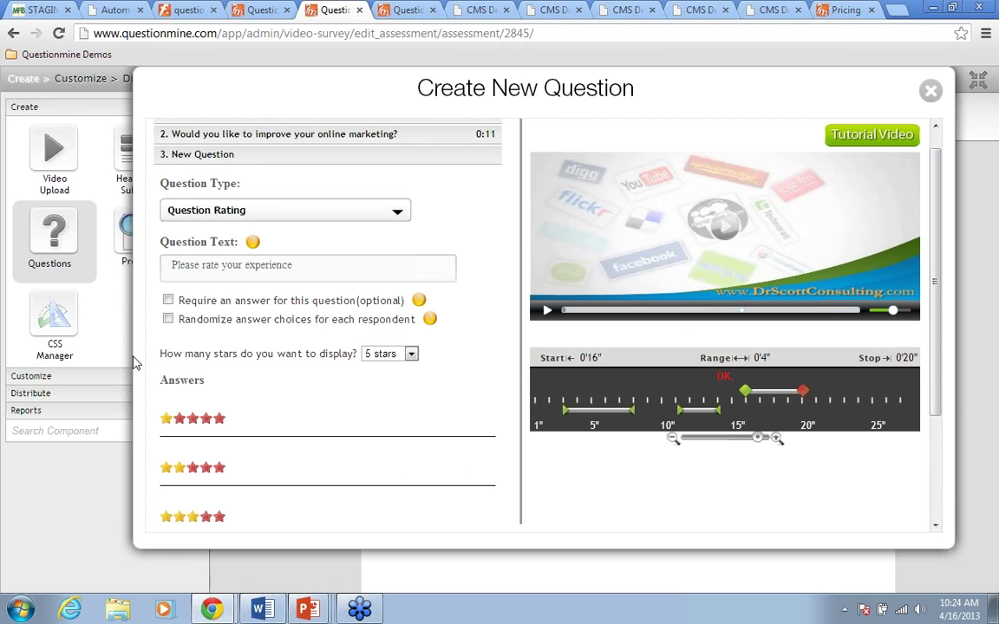
click(168, 300)
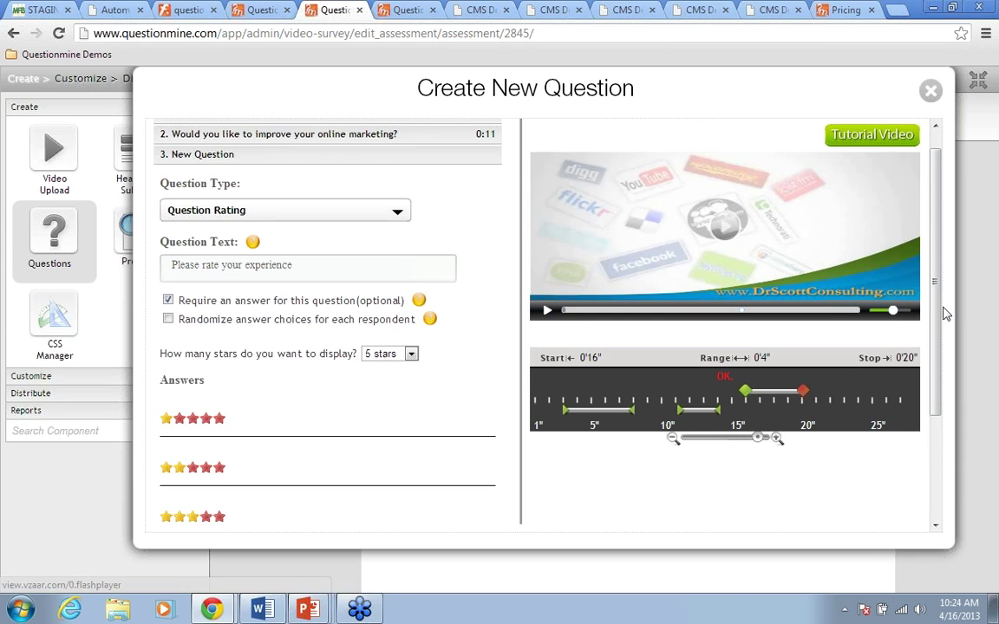
drag(940, 327, 941, 430)
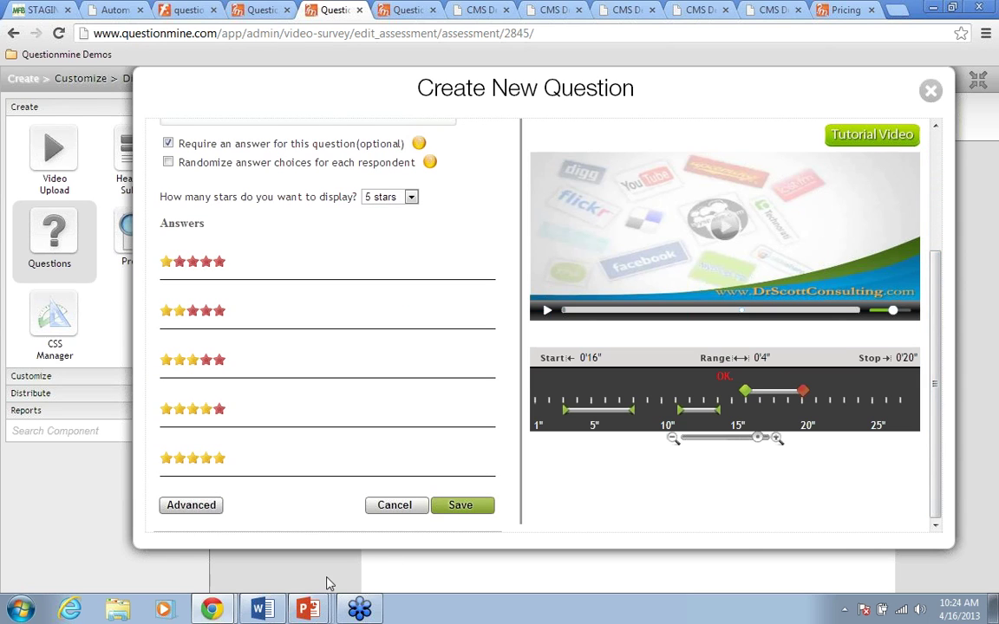
Step: Discard the rating question and close the Create New Question window
click(397, 508)
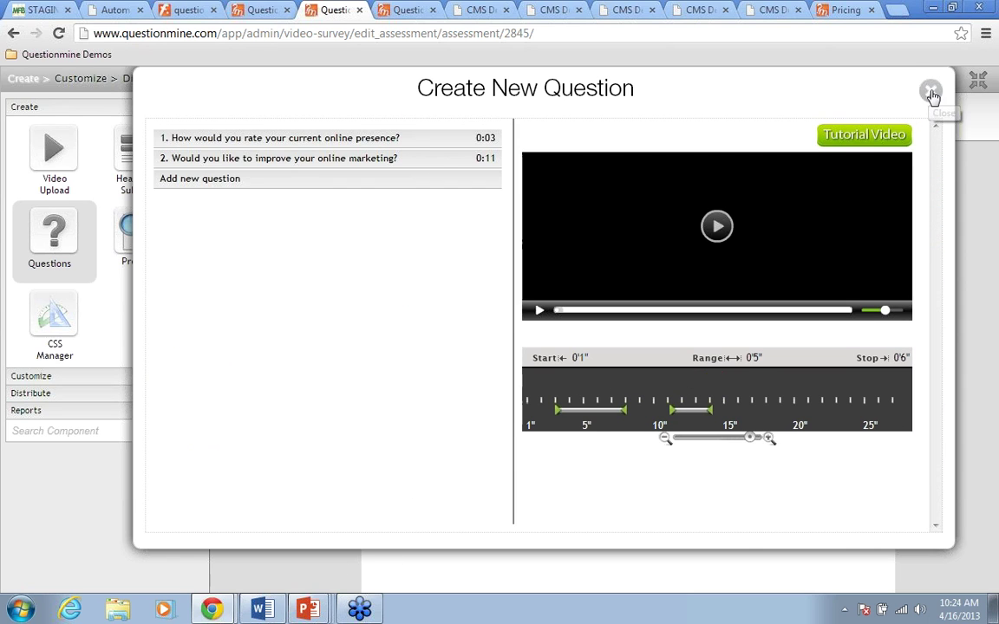
click(930, 90)
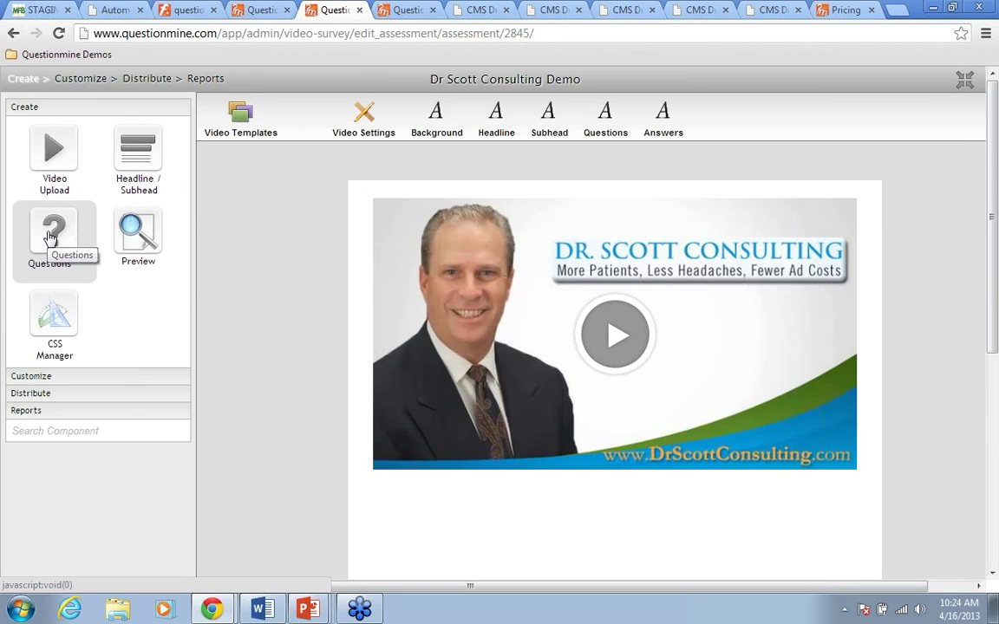
Step: Review the Video Settings panel's attendee control and playback start options
click(378, 140)
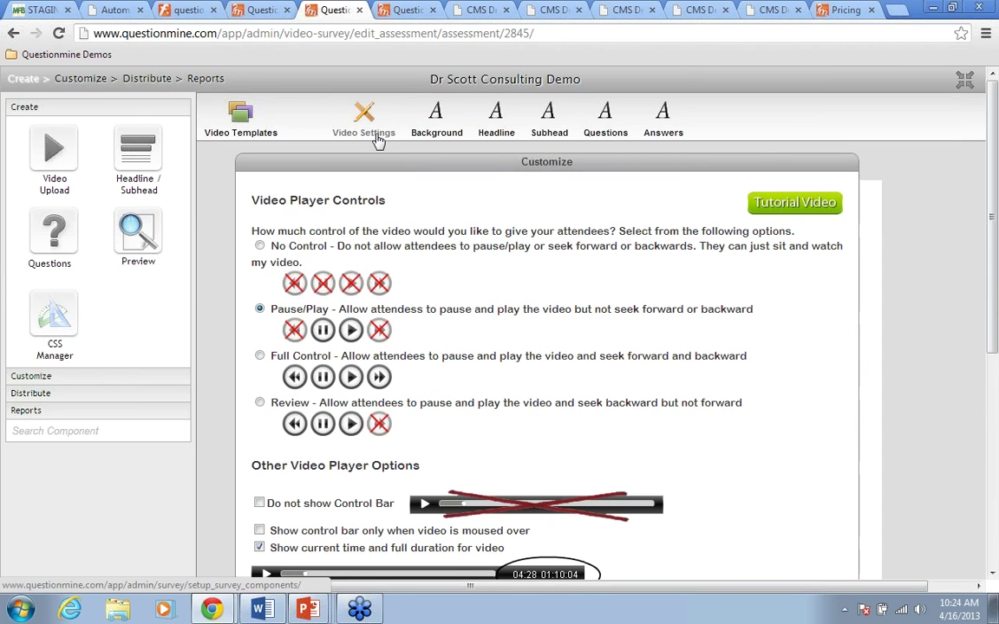
drag(995, 163, 995, 216)
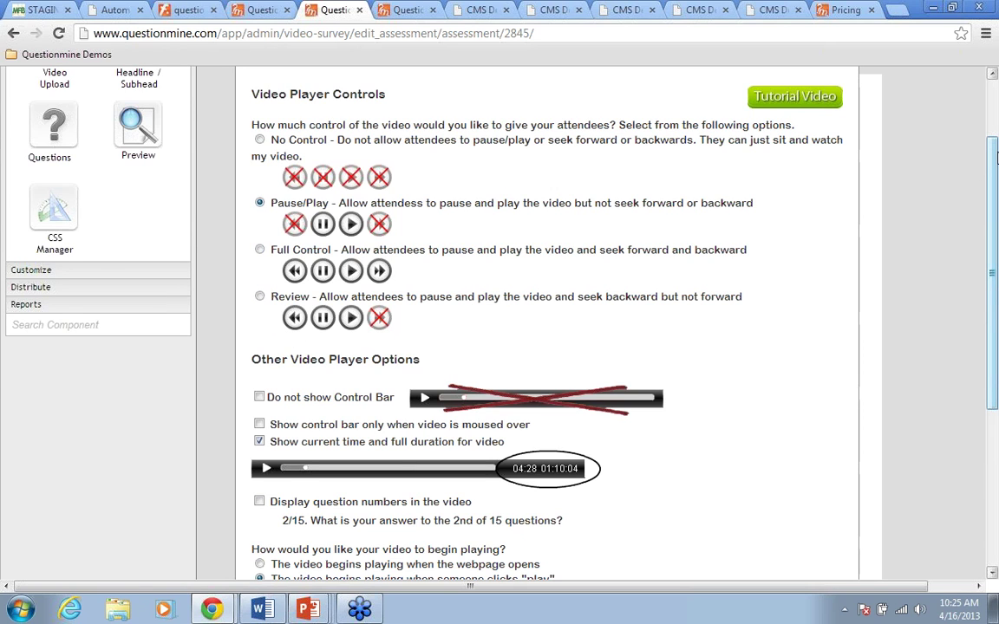
scroll(404, 276, down, 2)
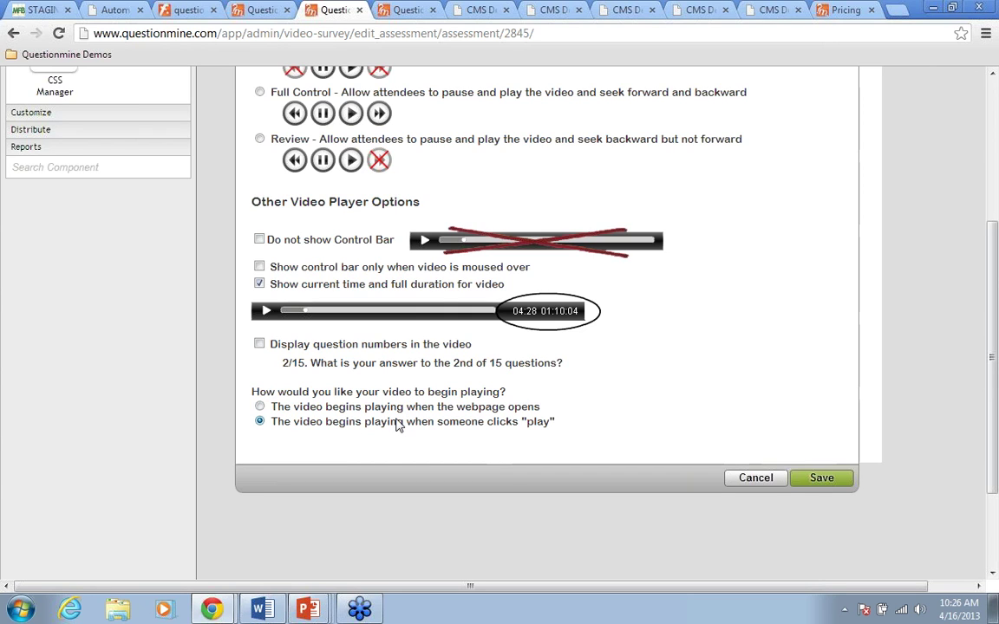
Step: Close the video settings unsaved and bring up the Lead Capture form settings
click(763, 486)
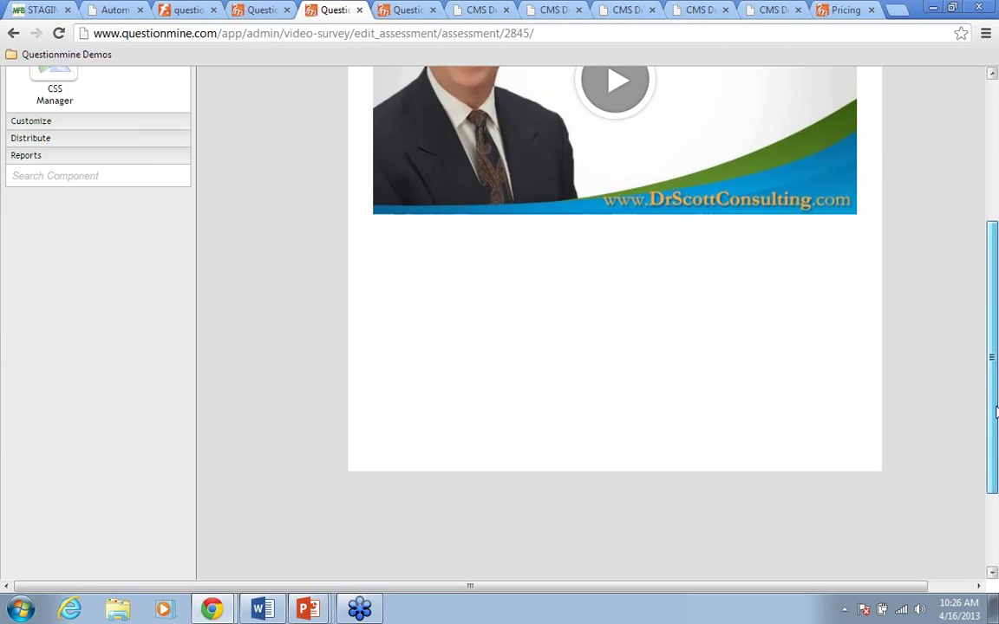
scroll(523, 221, up, 3)
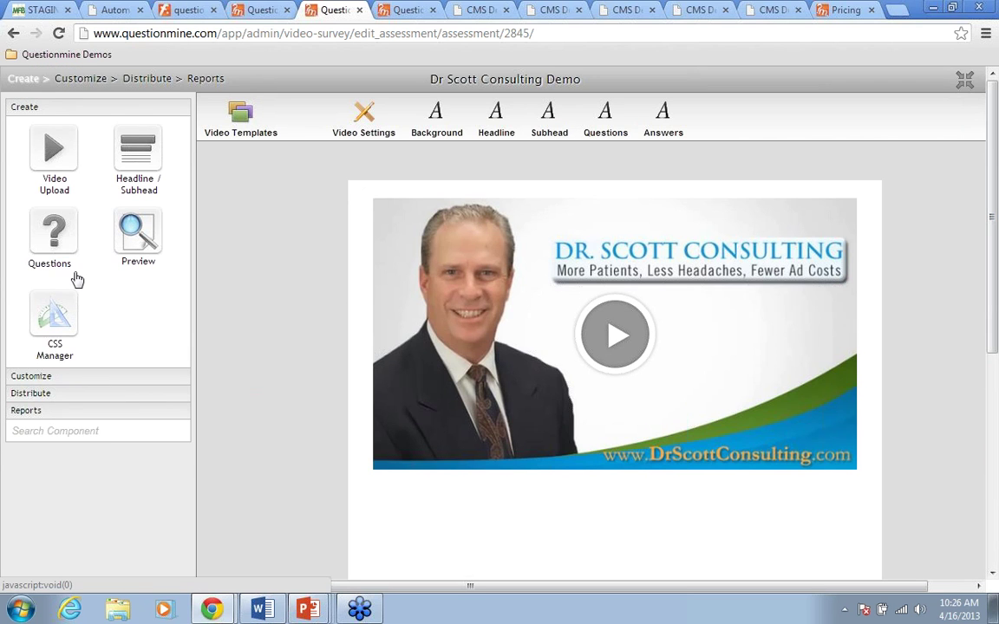
click(51, 378)
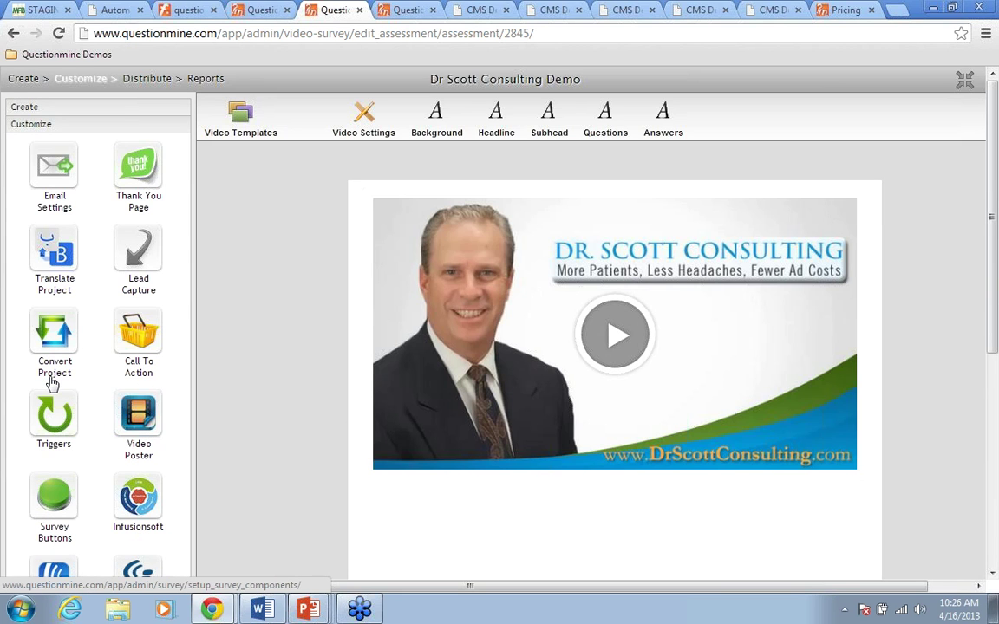
click(139, 254)
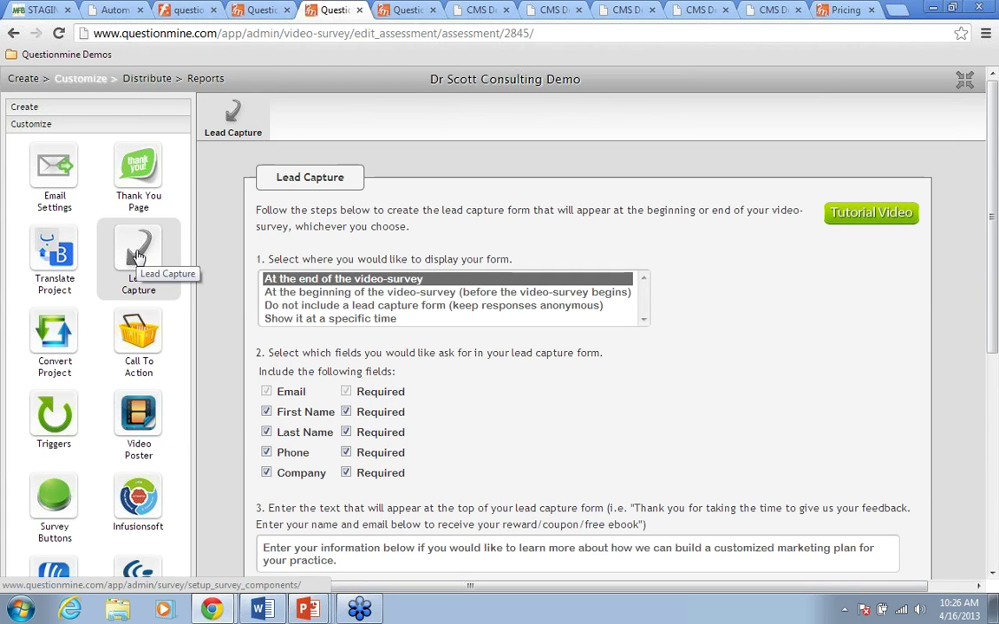
Step: Show the lead form at 20 seconds and hide it when URL parameters supply the fields
click(352, 319)
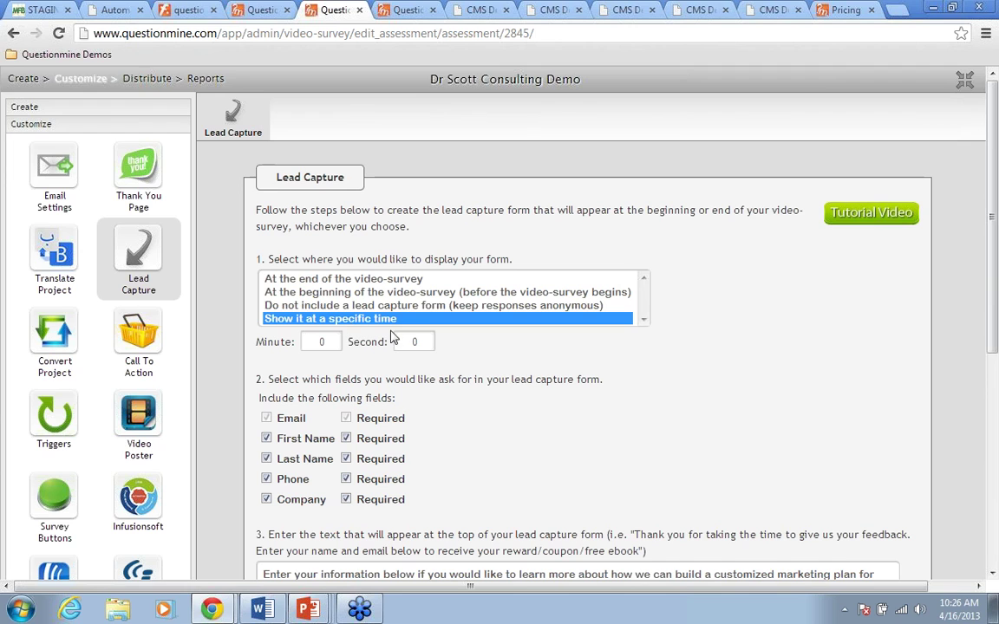
click(410, 342)
text(20)
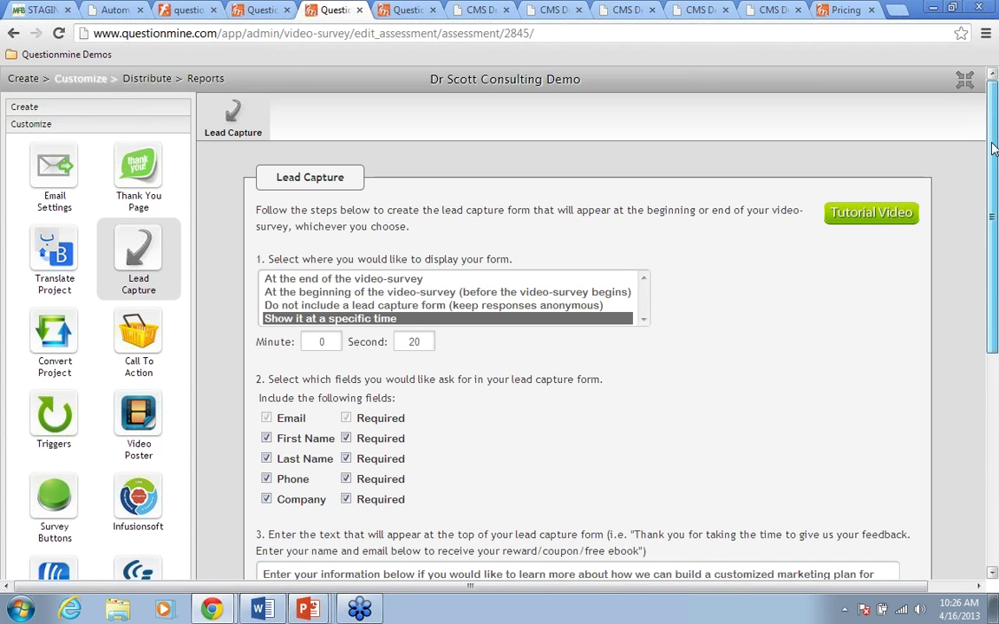
drag(993, 149, 993, 249)
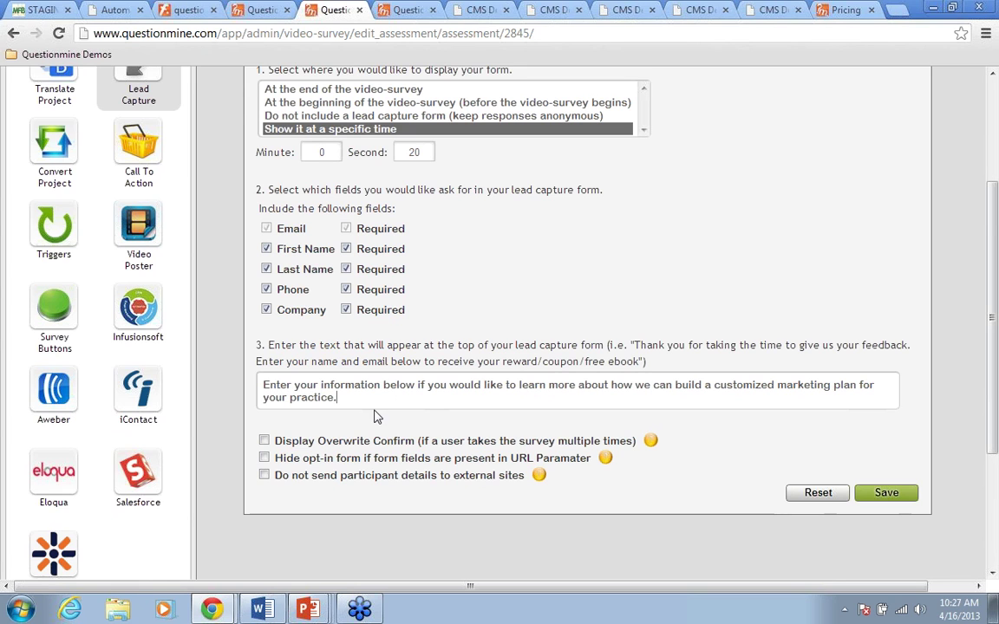
click(265, 459)
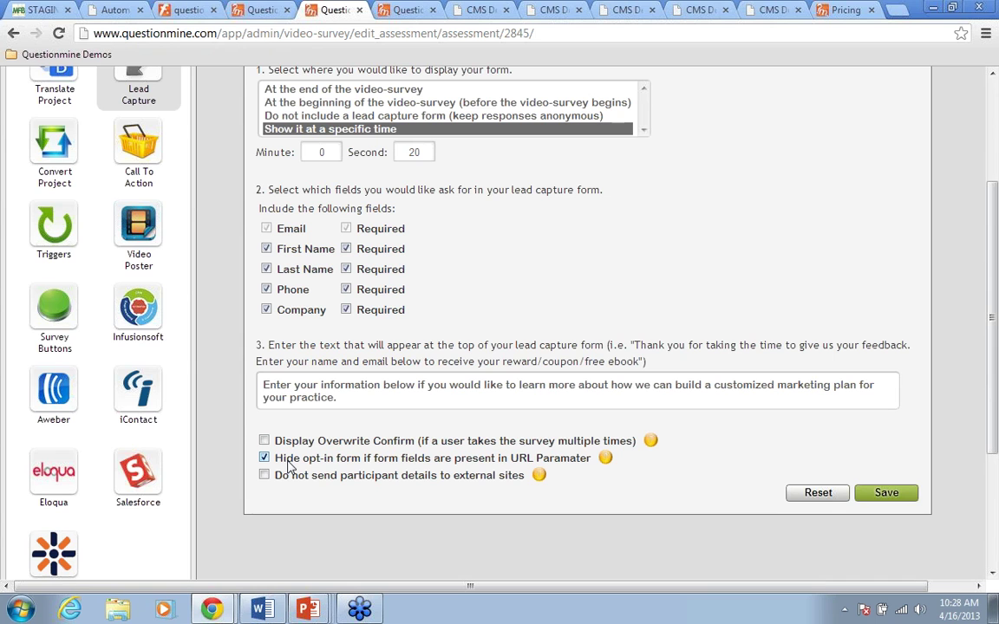
Step: Try 'Click here for more info' as Call to Action text, then switch to the default Add To Cart button
click(138, 161)
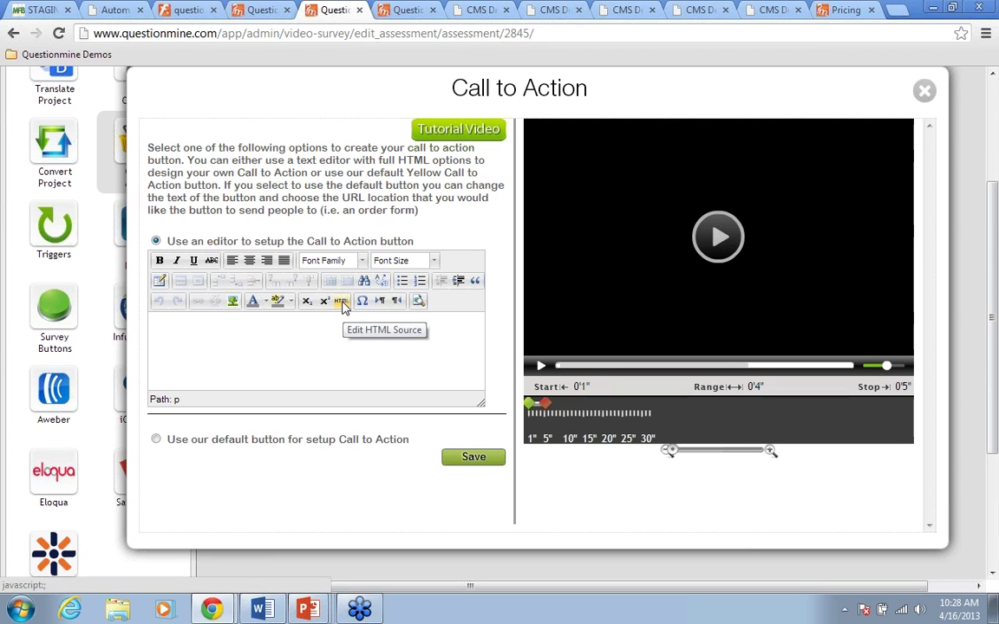
click(228, 345)
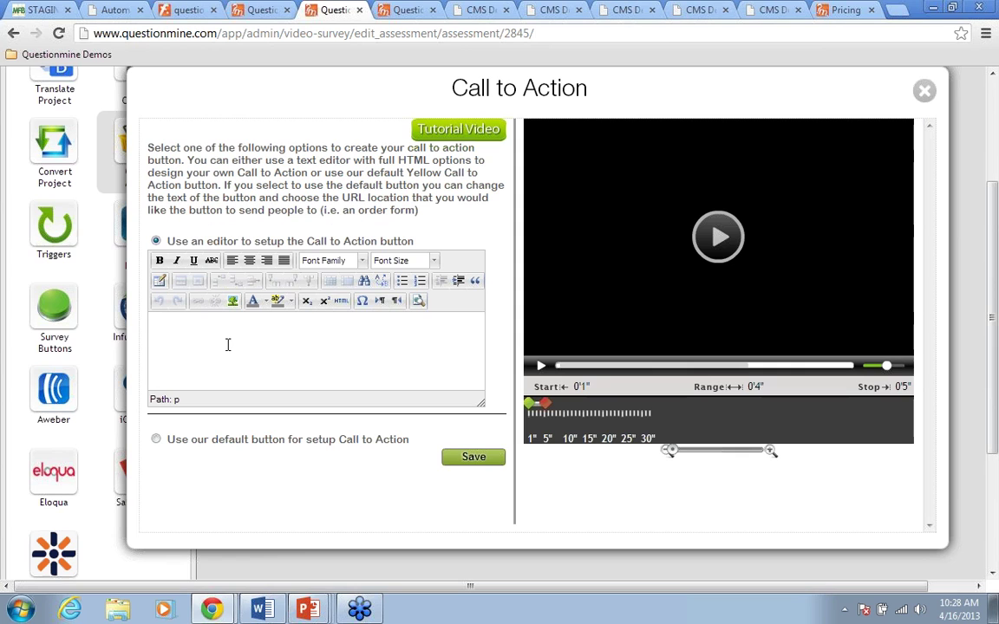
text(Click here for more info)
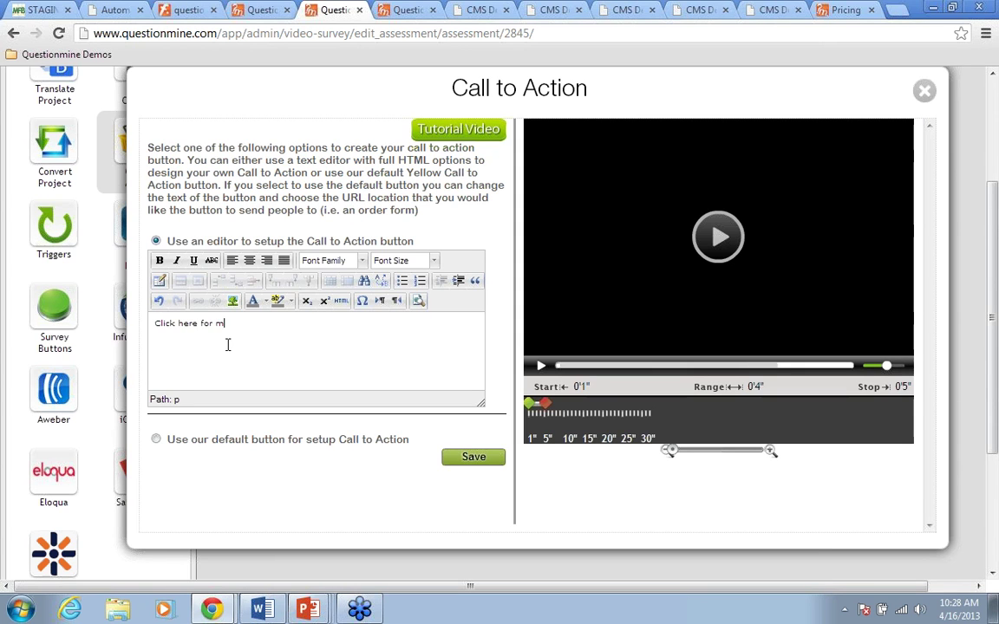
triple_click(224, 324)
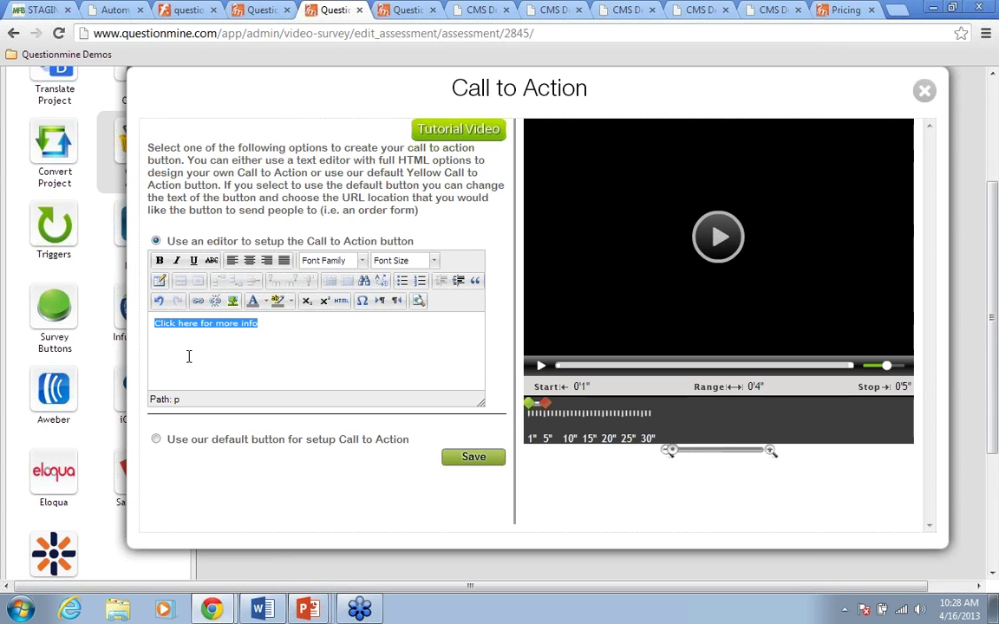
click(155, 440)
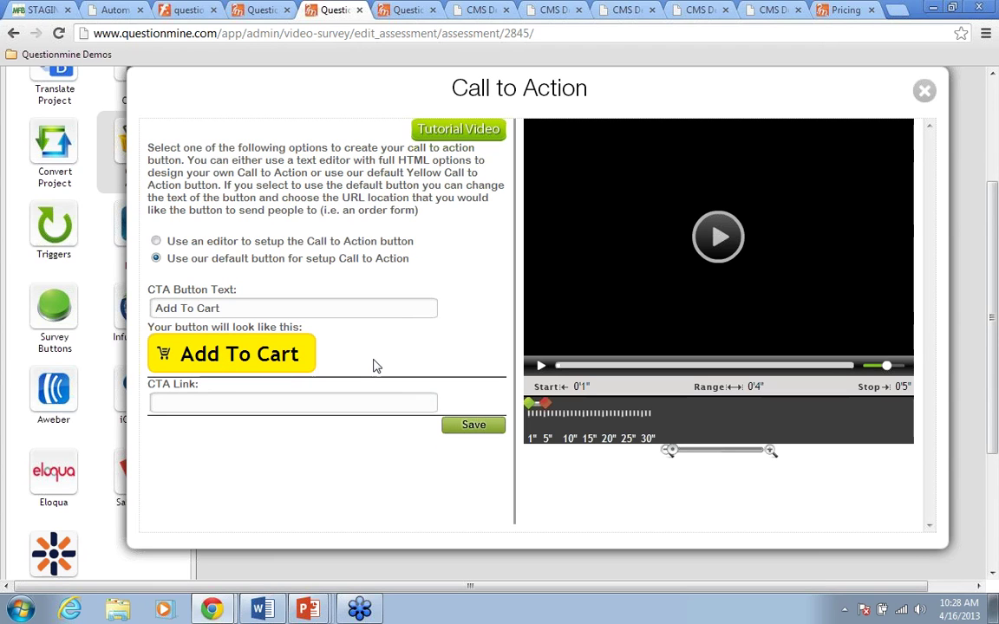
Step: Extend the Add To Cart call to action to end at 0'32" and close its dialog
click(192, 405)
mouse_move(542, 404)
mouse_down()
mouse_move(620, 433)
mouse_move(642, 408)
mouse_move(649, 414)
mouse_up()
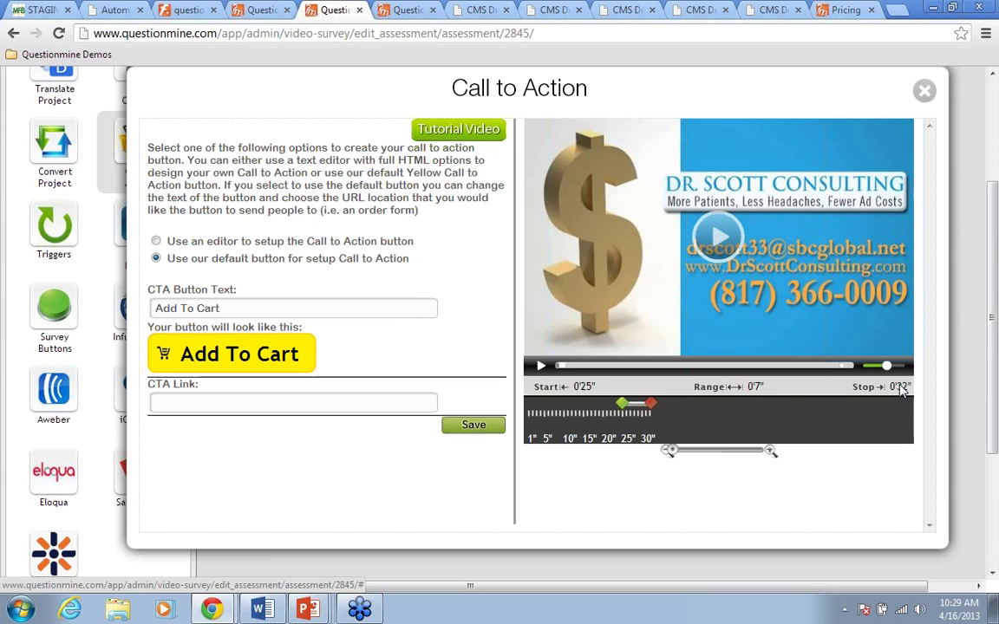
click(924, 90)
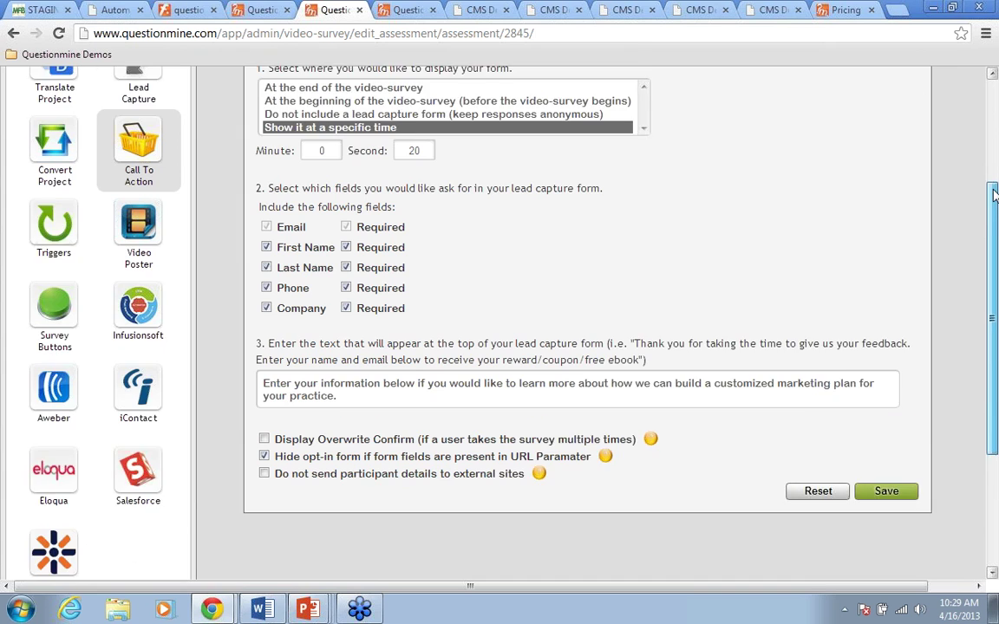
Step: In the Kentico integration, untick Disable for the Time of Video and Procents of Video activities
scroll(994, 193, down, 1)
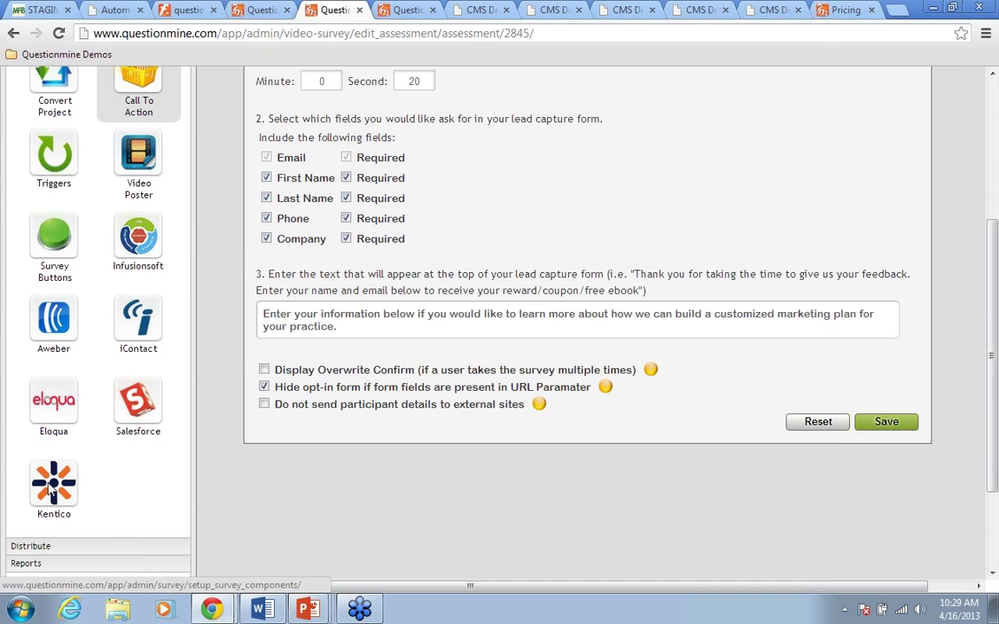
click(50, 490)
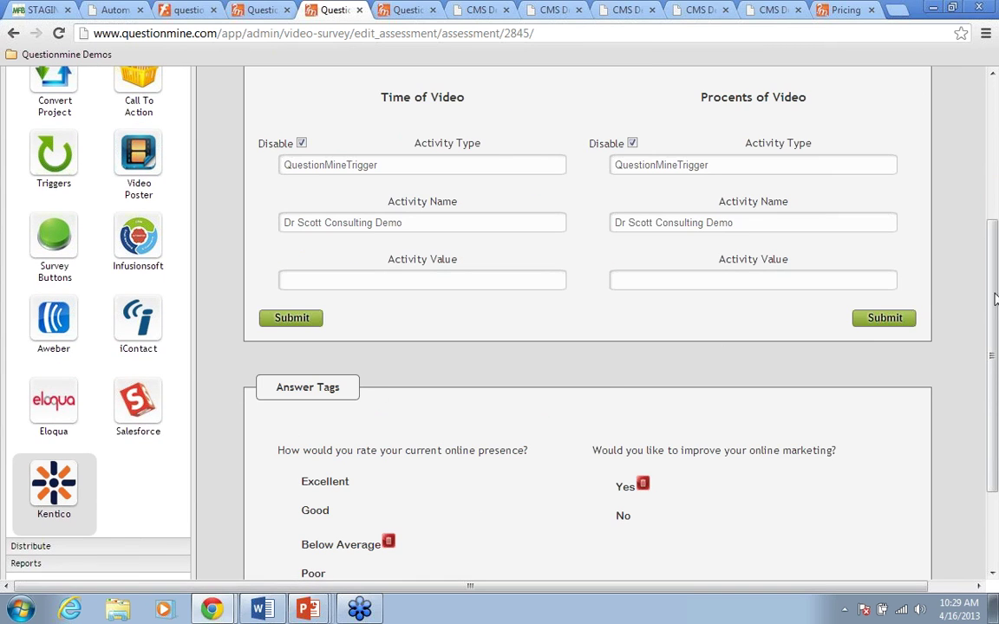
drag(996, 442, 997, 464)
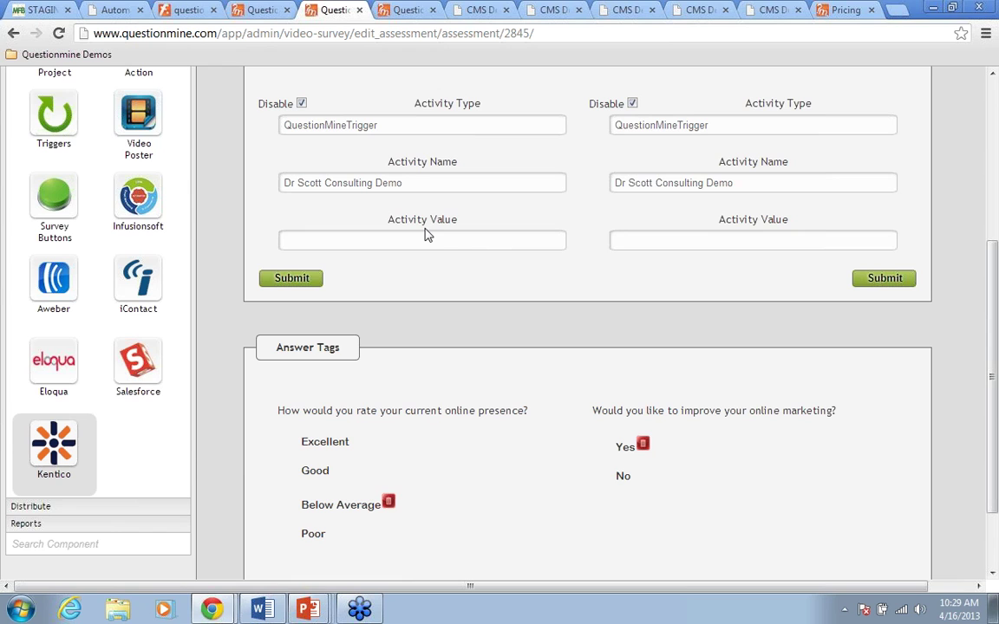
click(302, 104)
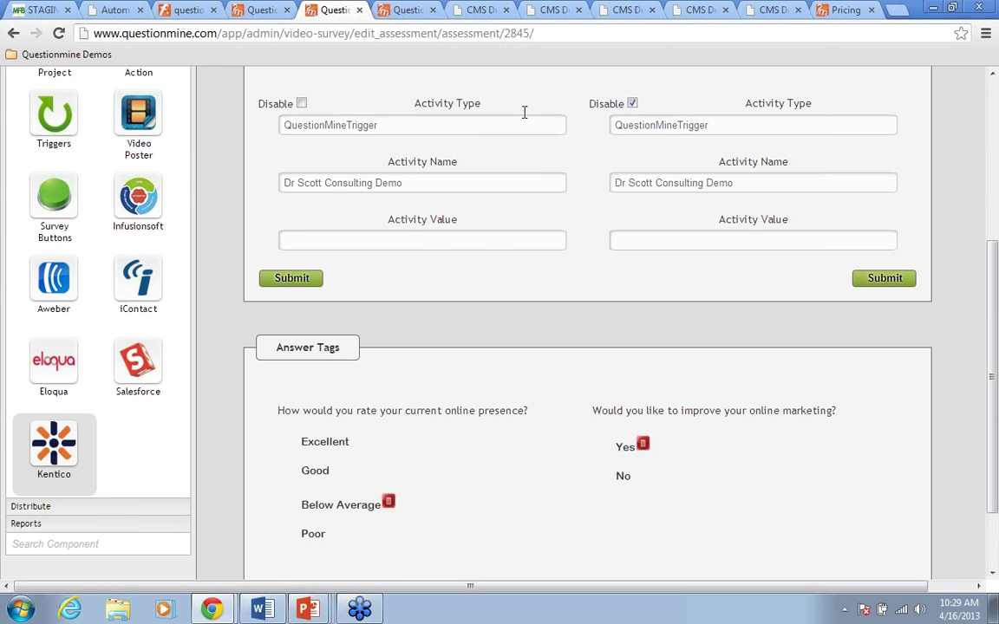
click(632, 104)
Step: Send the new trigger to Kentico on clicks of the 'add to cart' button, then go to CMS Desk
drag(993, 418, 993, 485)
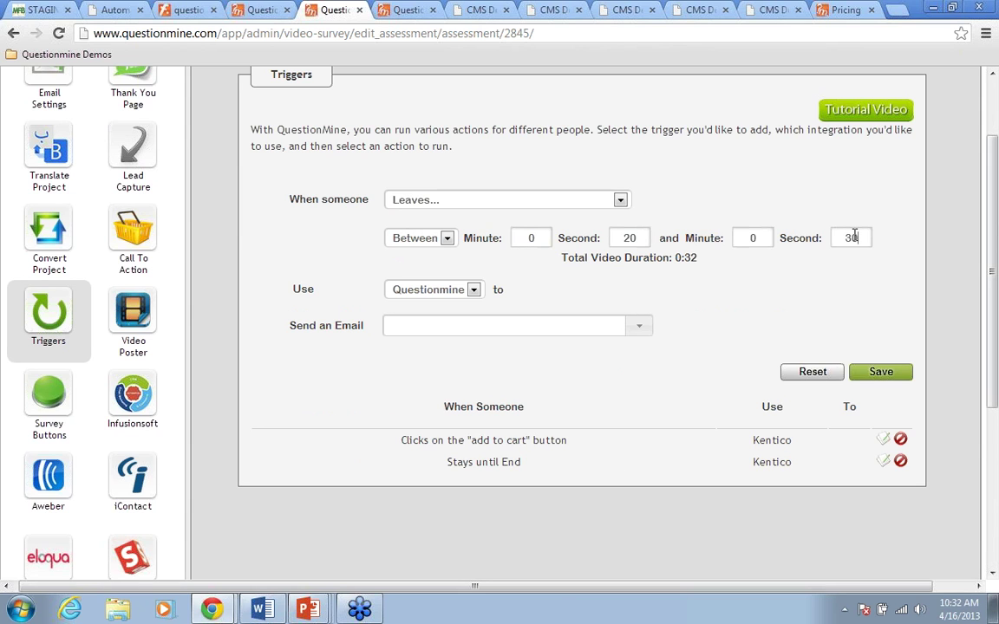
click(430, 290)
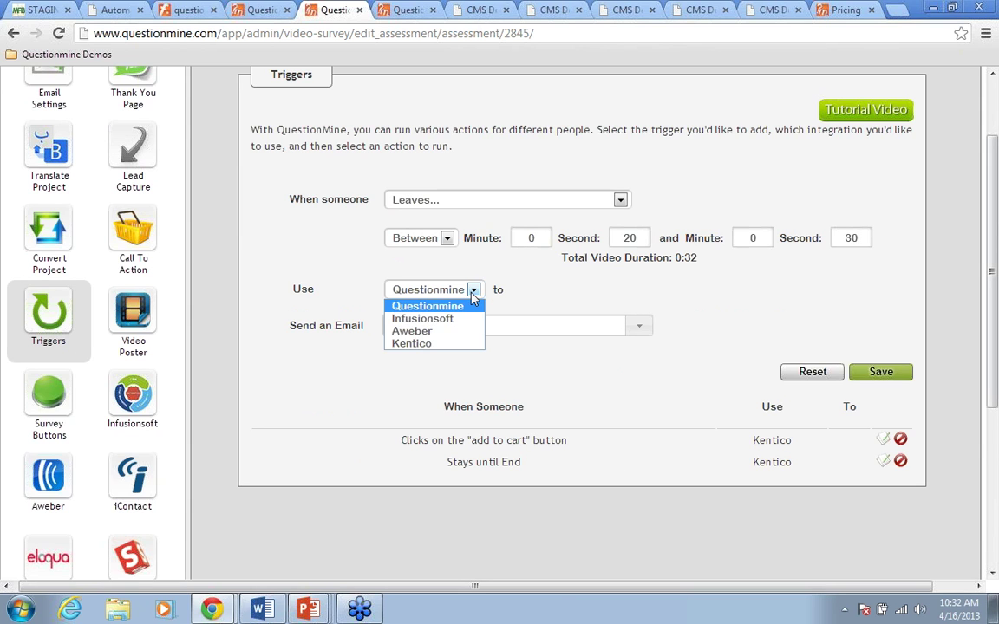
click(465, 342)
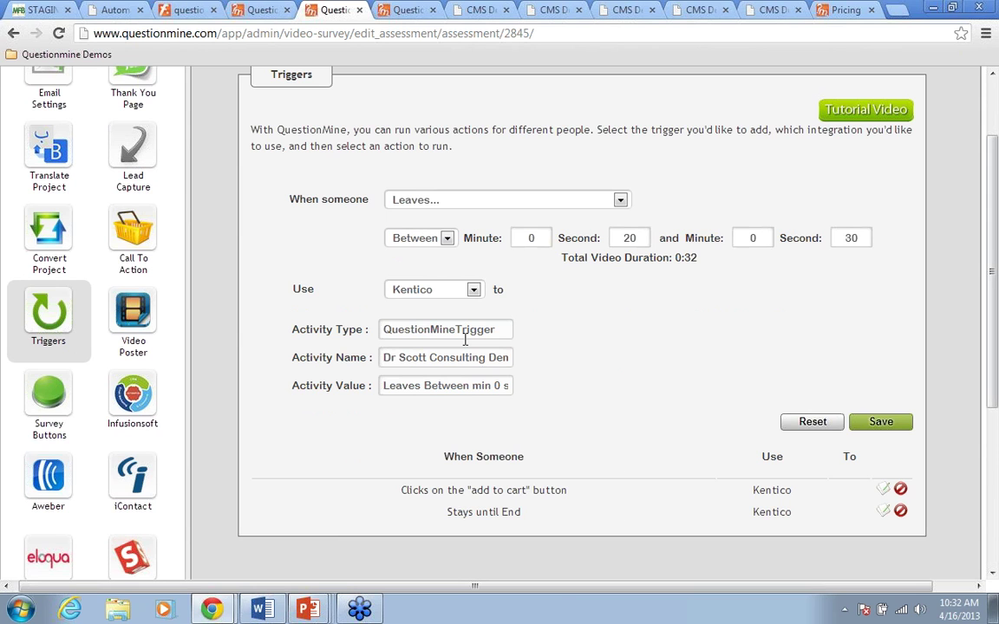
click(546, 200)
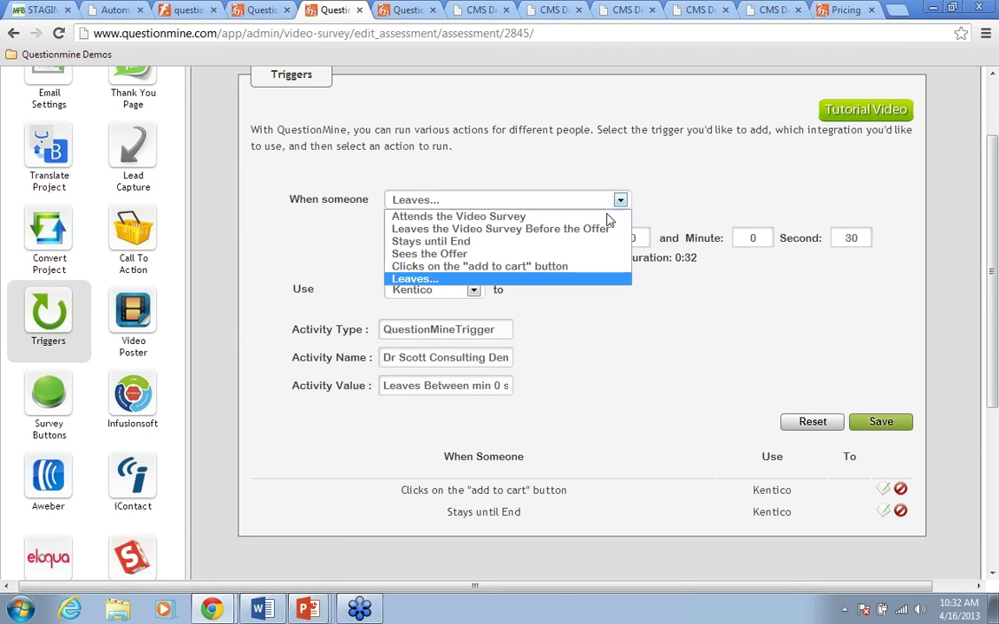
click(590, 270)
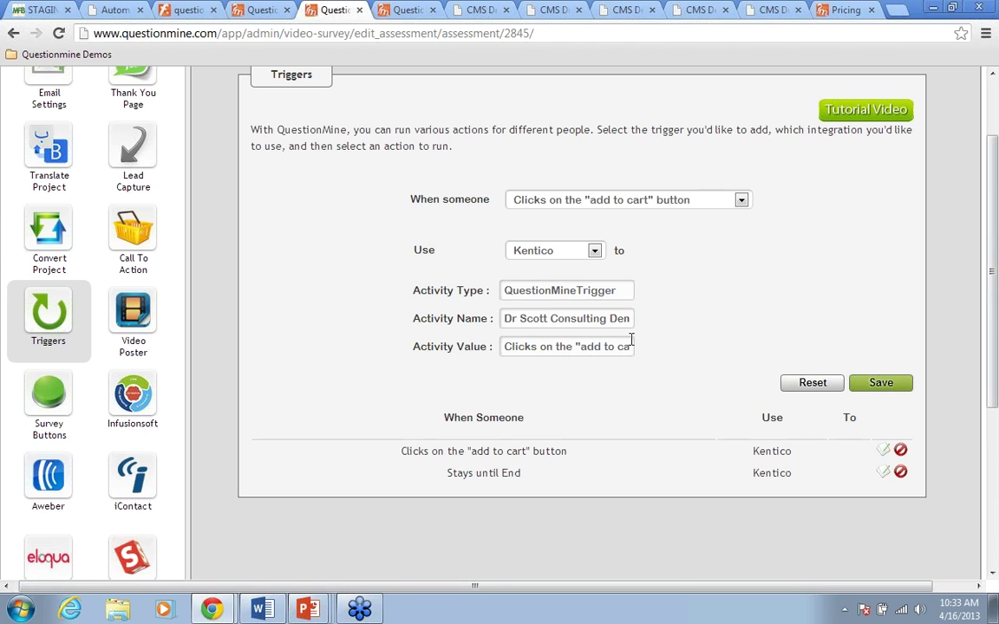
click(480, 9)
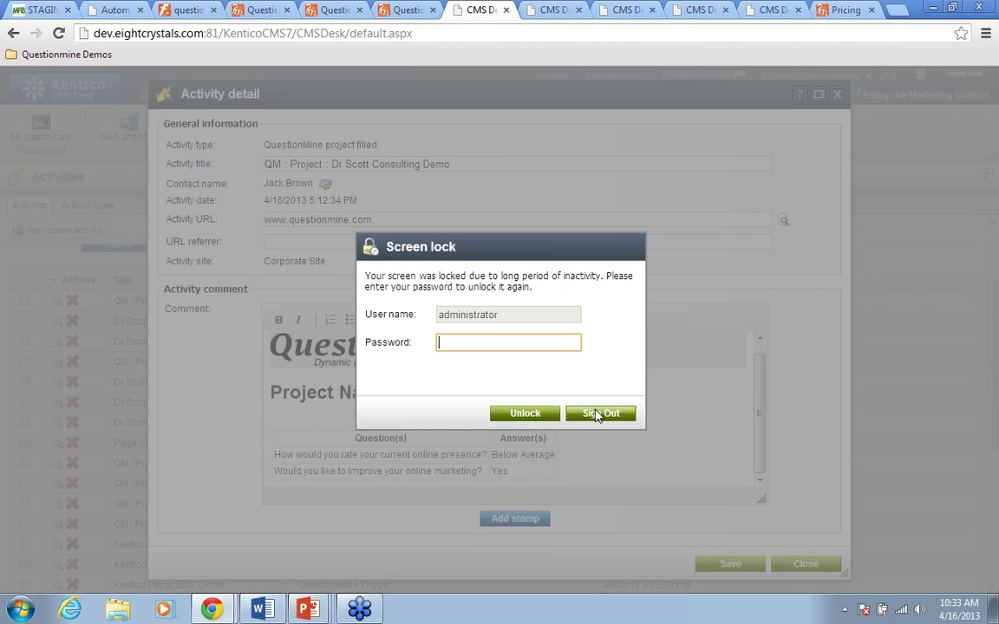
Step: Unlock CMS Desk to review the Dr Scott Consulting Demo activity, then bring up the next activity
click(536, 417)
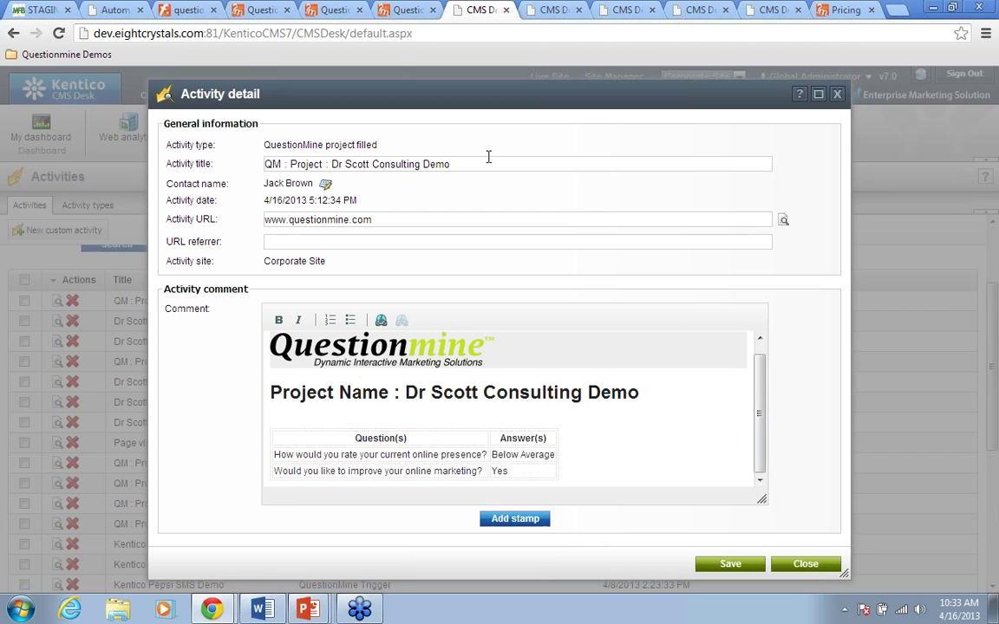
click(556, 11)
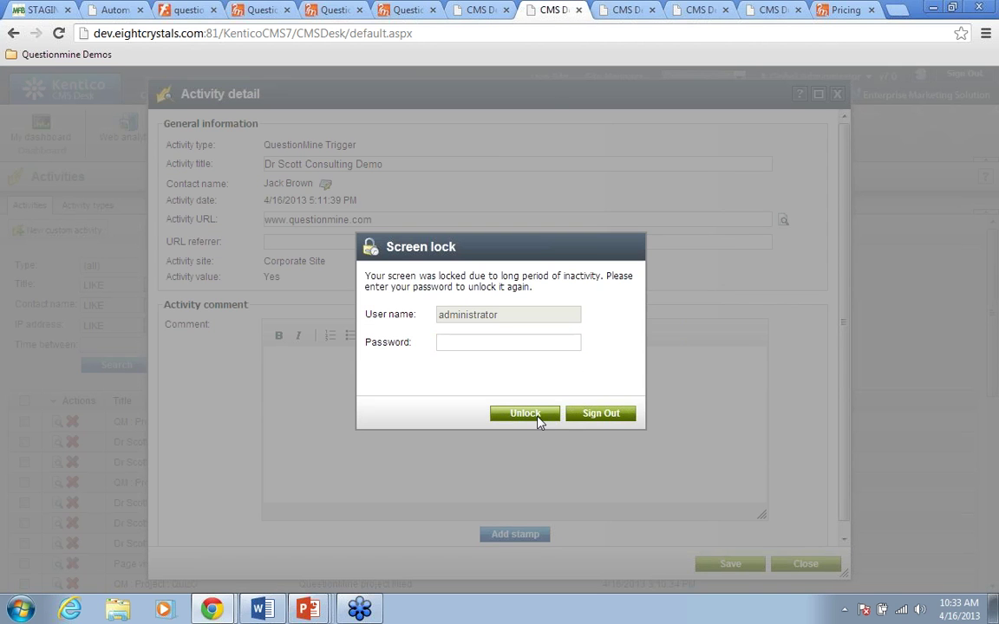
Step: Unlock the screen and highlight the QuestionMine Trigger activity value 'Yes'
click(525, 414)
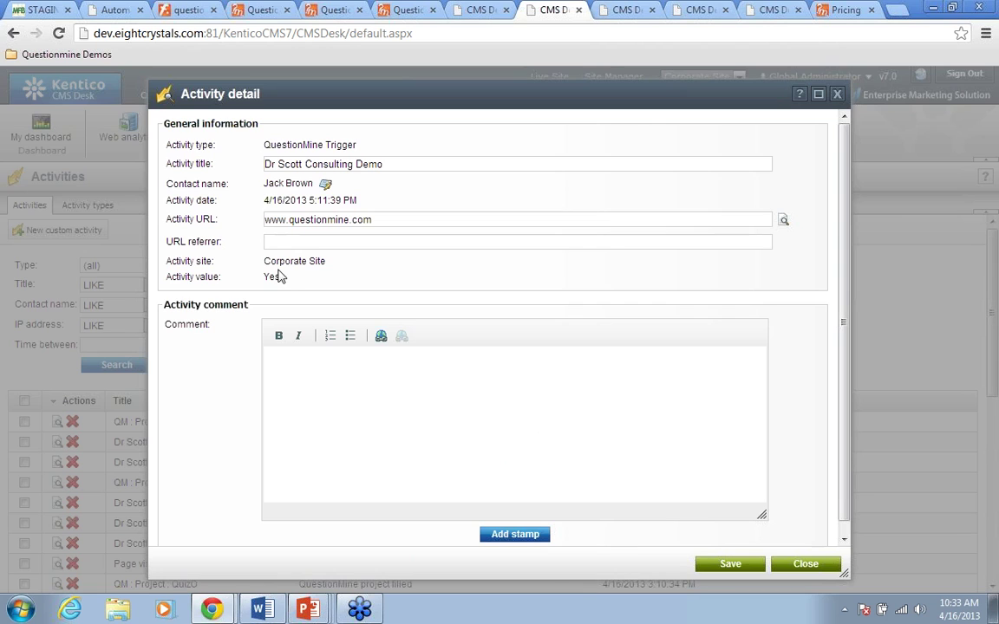
double_click(275, 276)
click(616, 11)
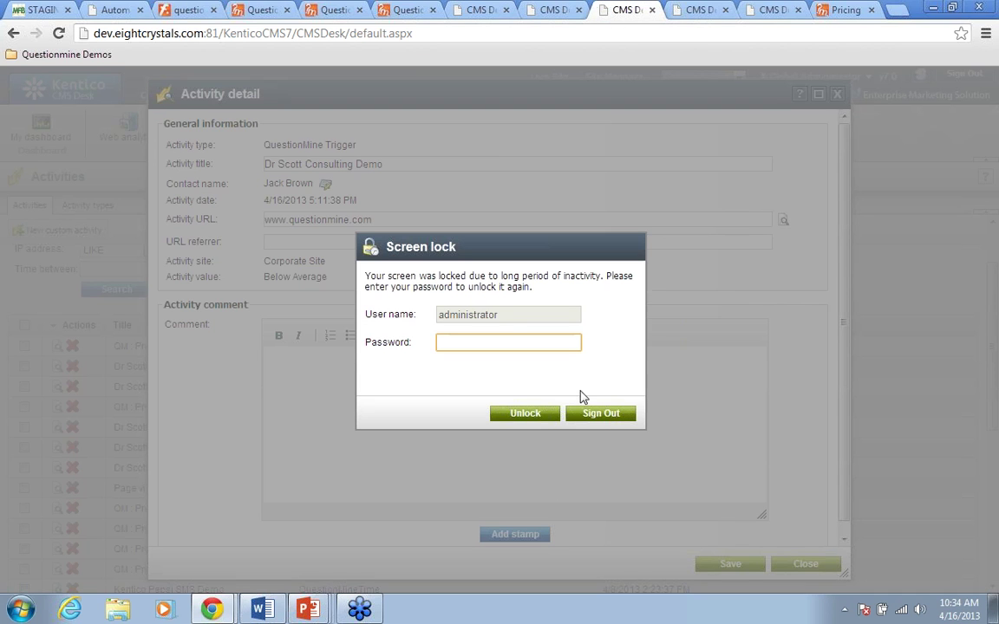
Step: Unlock the next activity, highlight its 'Below Average' value, and move on to the following activity
click(524, 414)
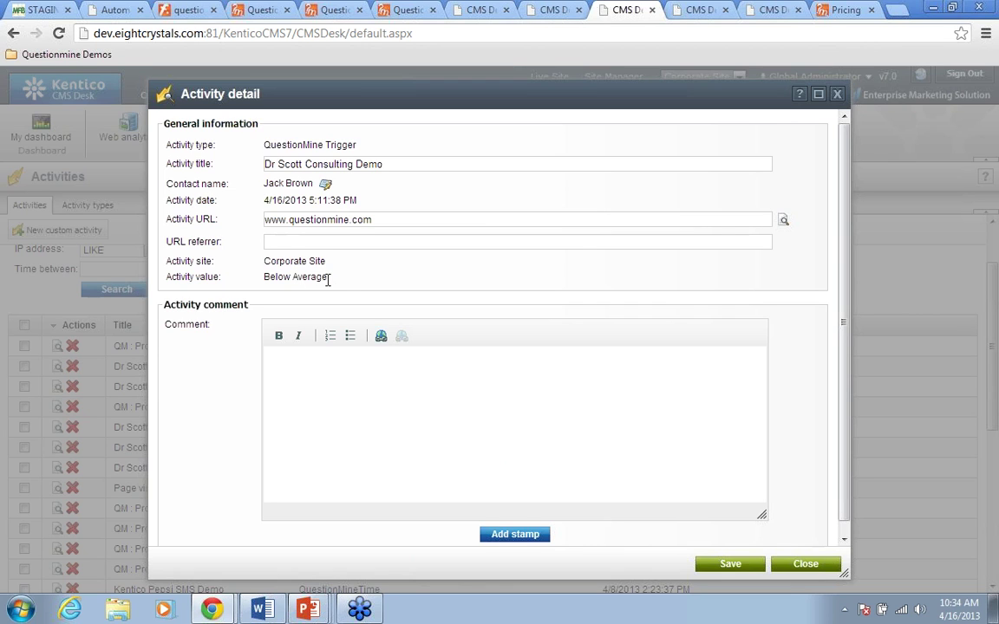
drag(328, 279, 266, 285)
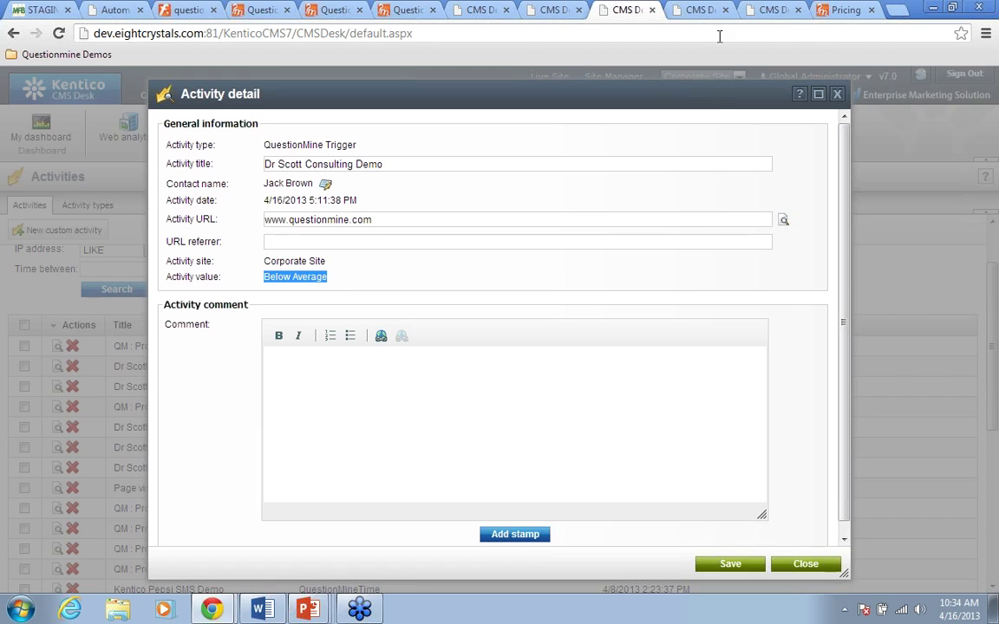
click(692, 8)
click(522, 419)
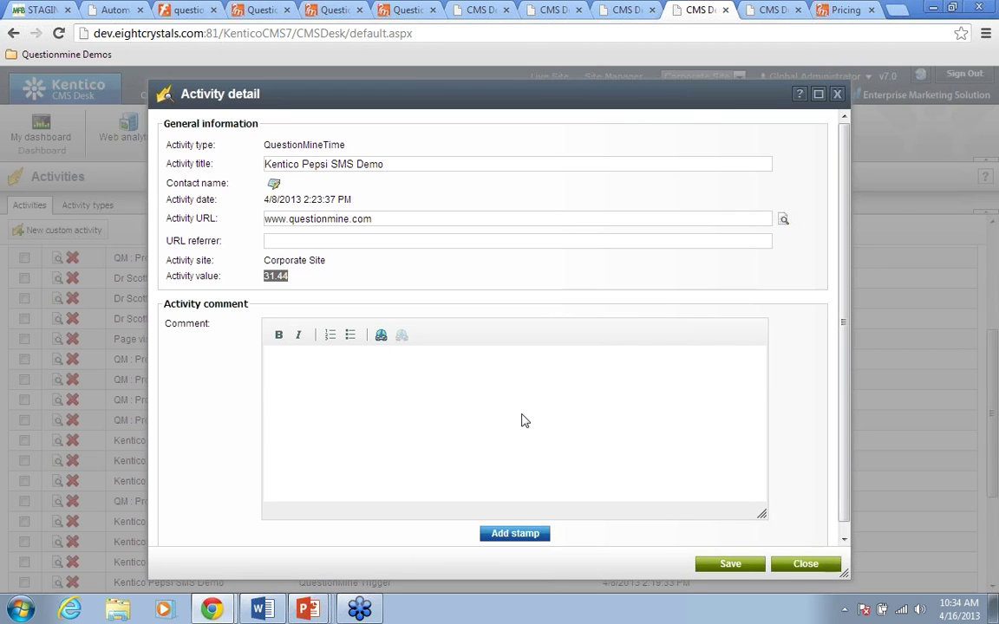
Step: Unlock the screen to view the Kentico Pepsi SMS Demo time activity valued 31.44
click(354, 281)
Step: Close the activity detail window and return to the running PowerPoint slide show
click(809, 565)
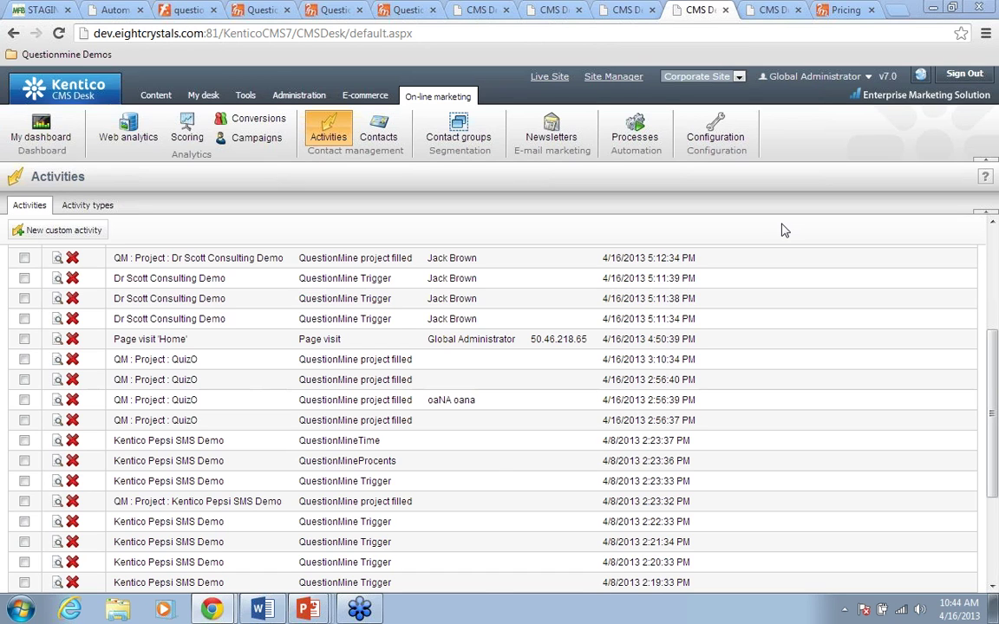
key(alt+Tab)
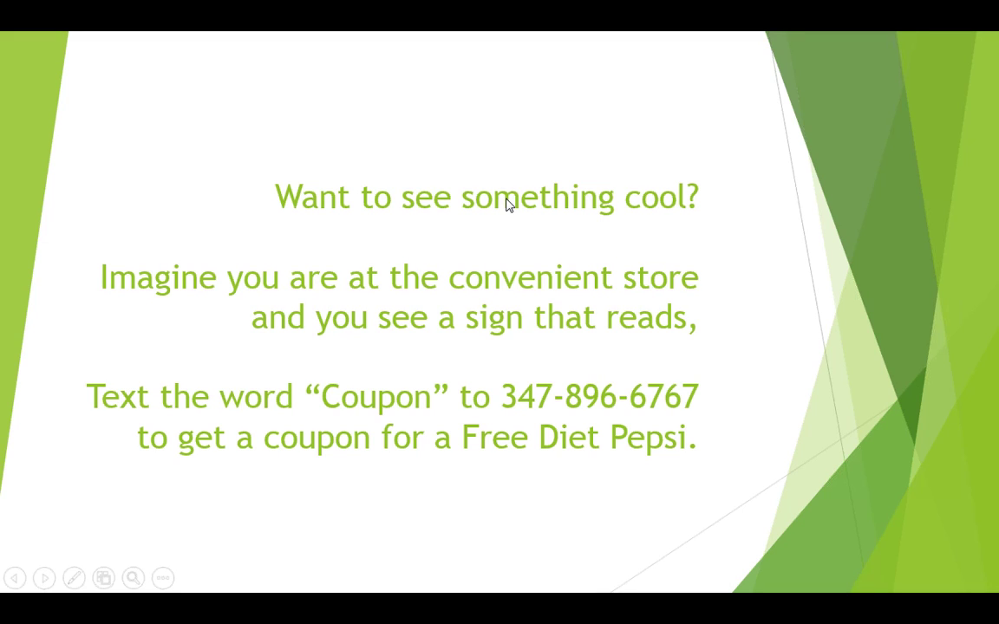
Step: Advance the slide show to the Contact slide showing the support e-mail address
click(507, 202)
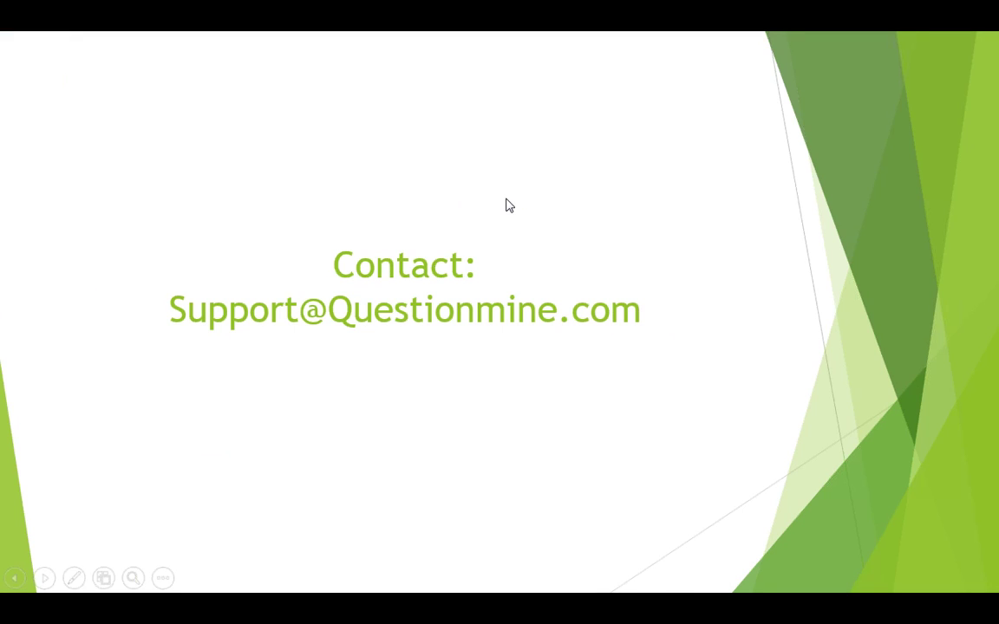